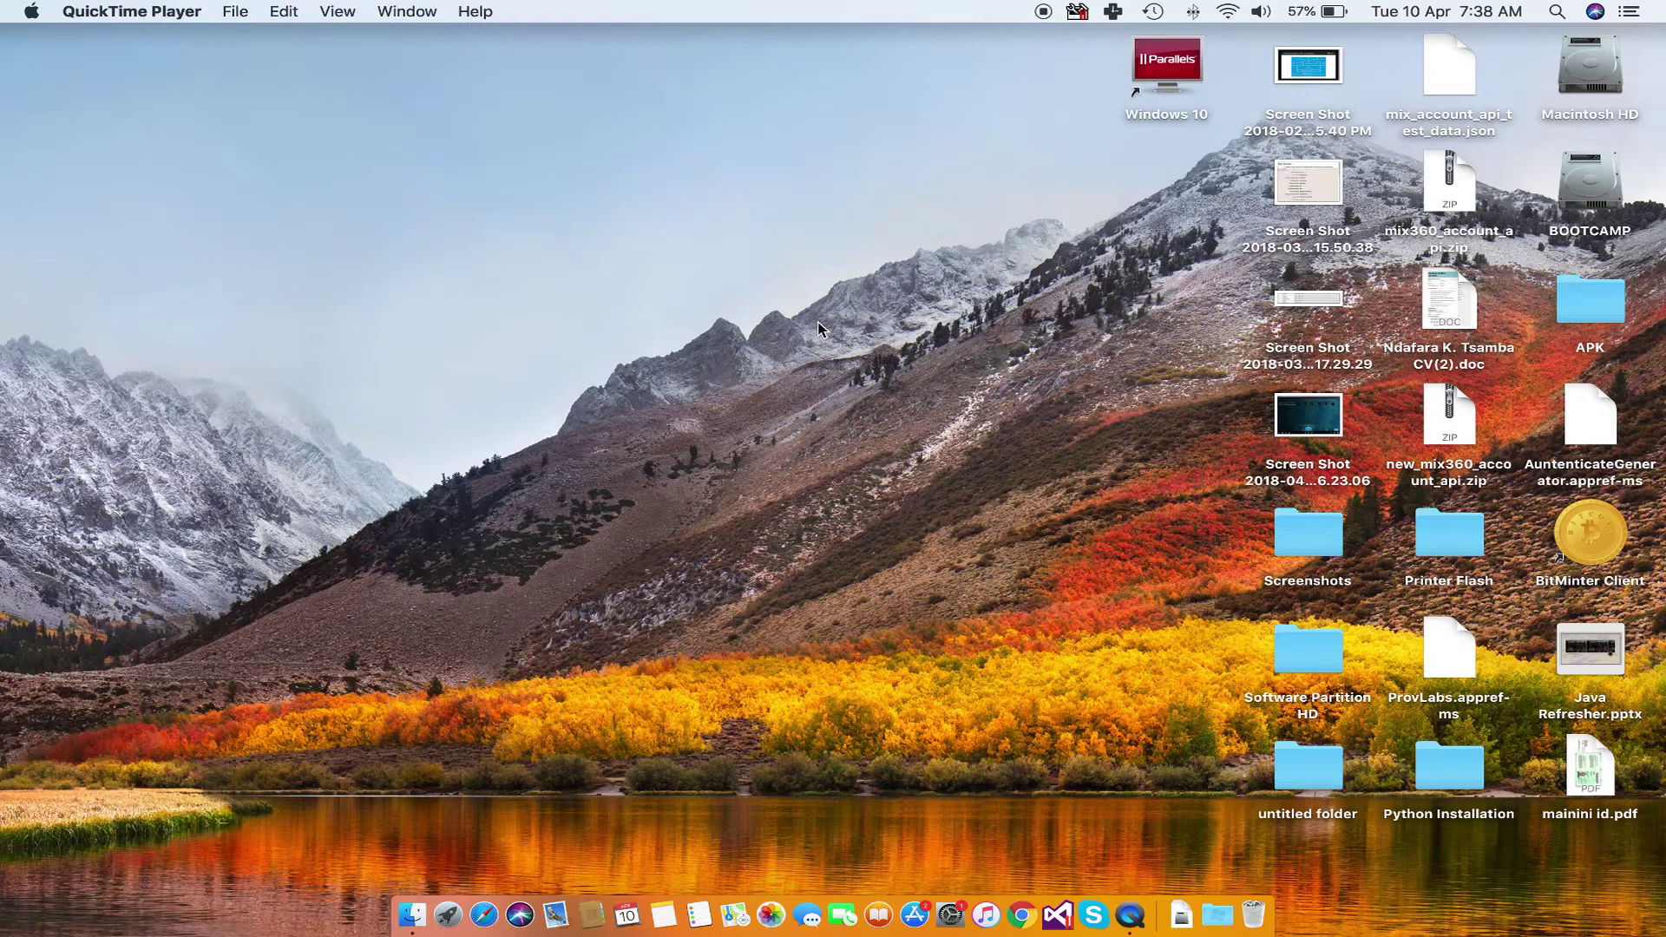
Step: Search Spotlight for 'andy' and launch the Andy emulator
{"action": "key", "text": "super+space"}
{"action": "type", "text": "andy"}
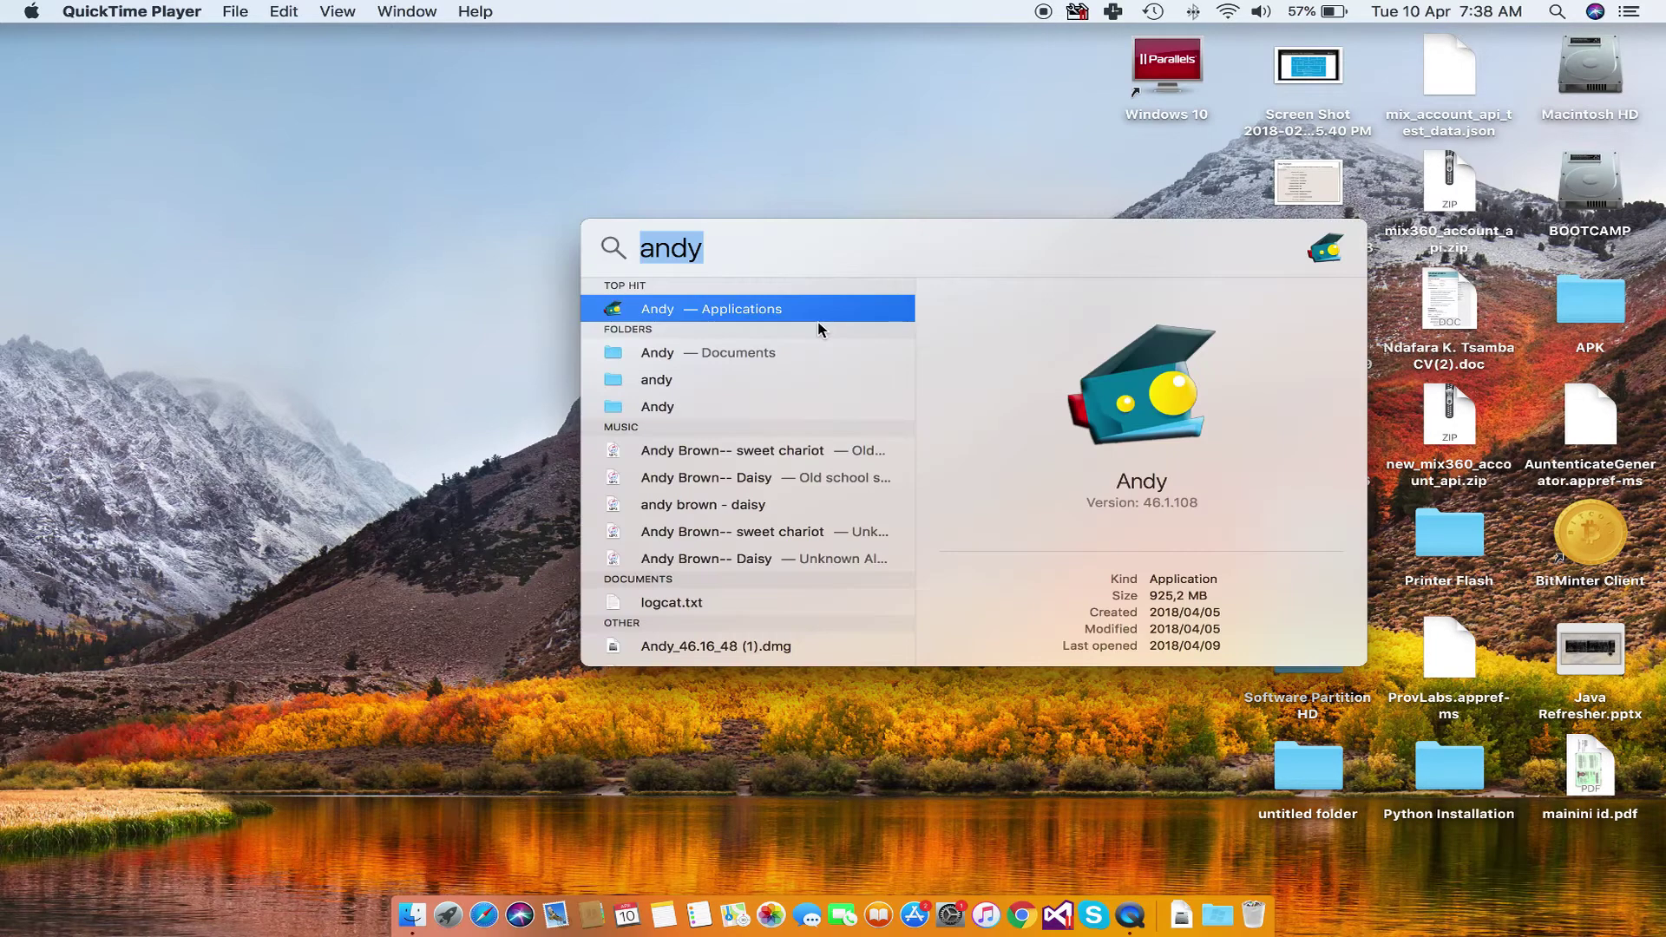
{"action": "key", "text": "Return"}
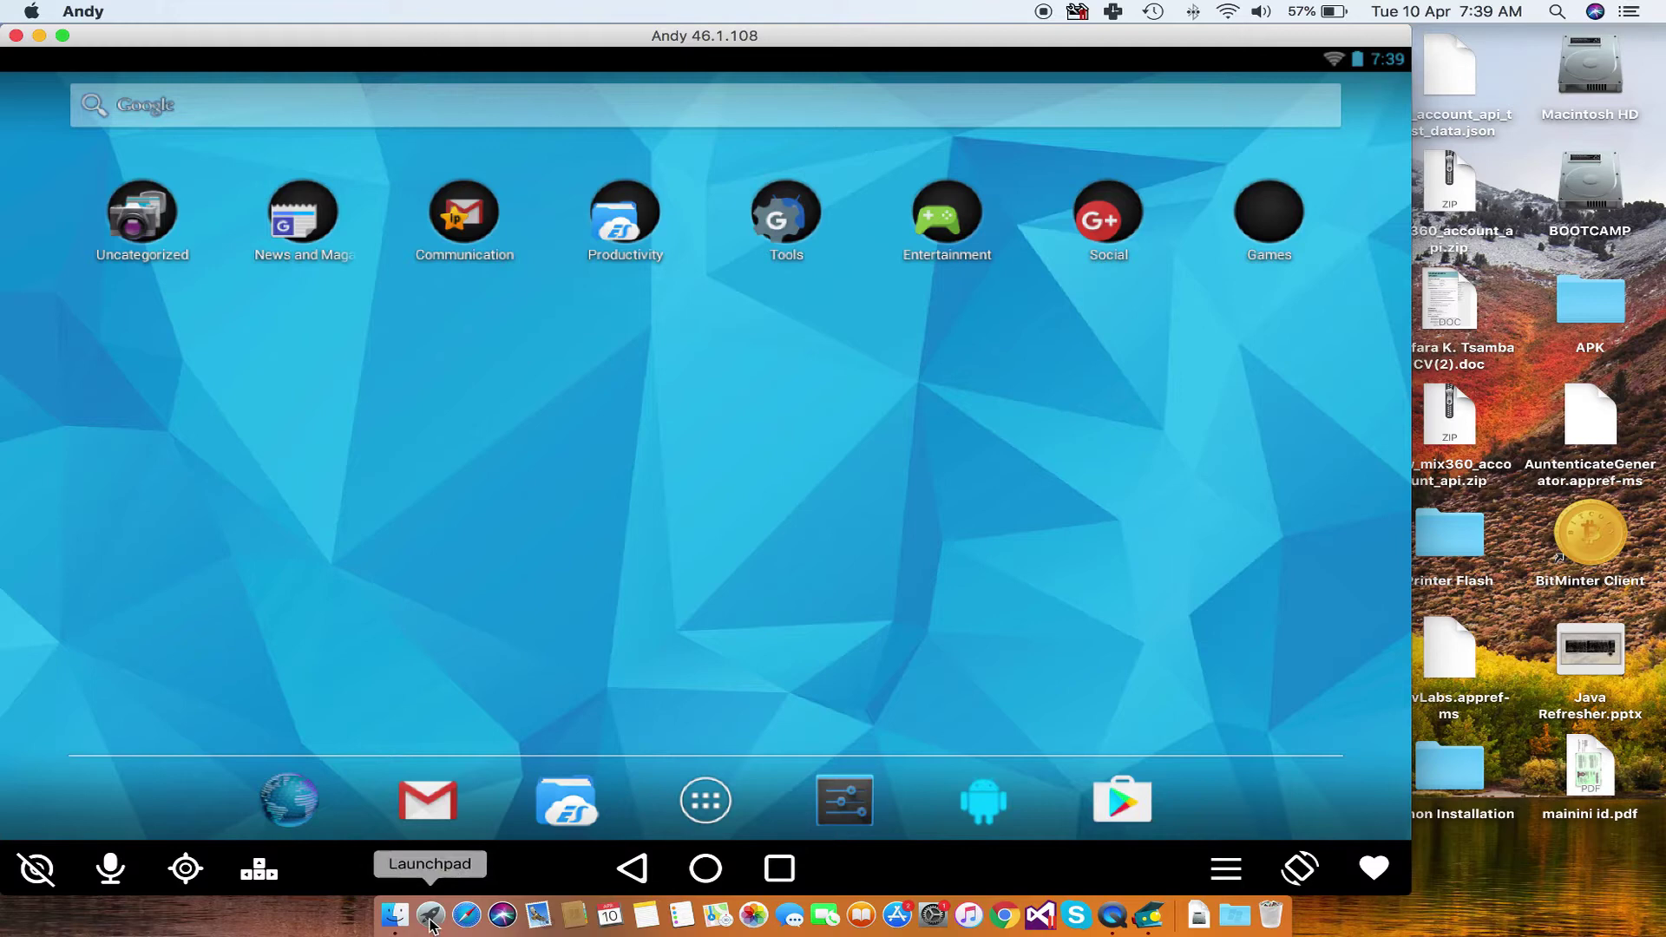
Step: Open Finder and navigate into the Documents › Andy folder
{"action": "left_click", "coordinate": [394, 920]}
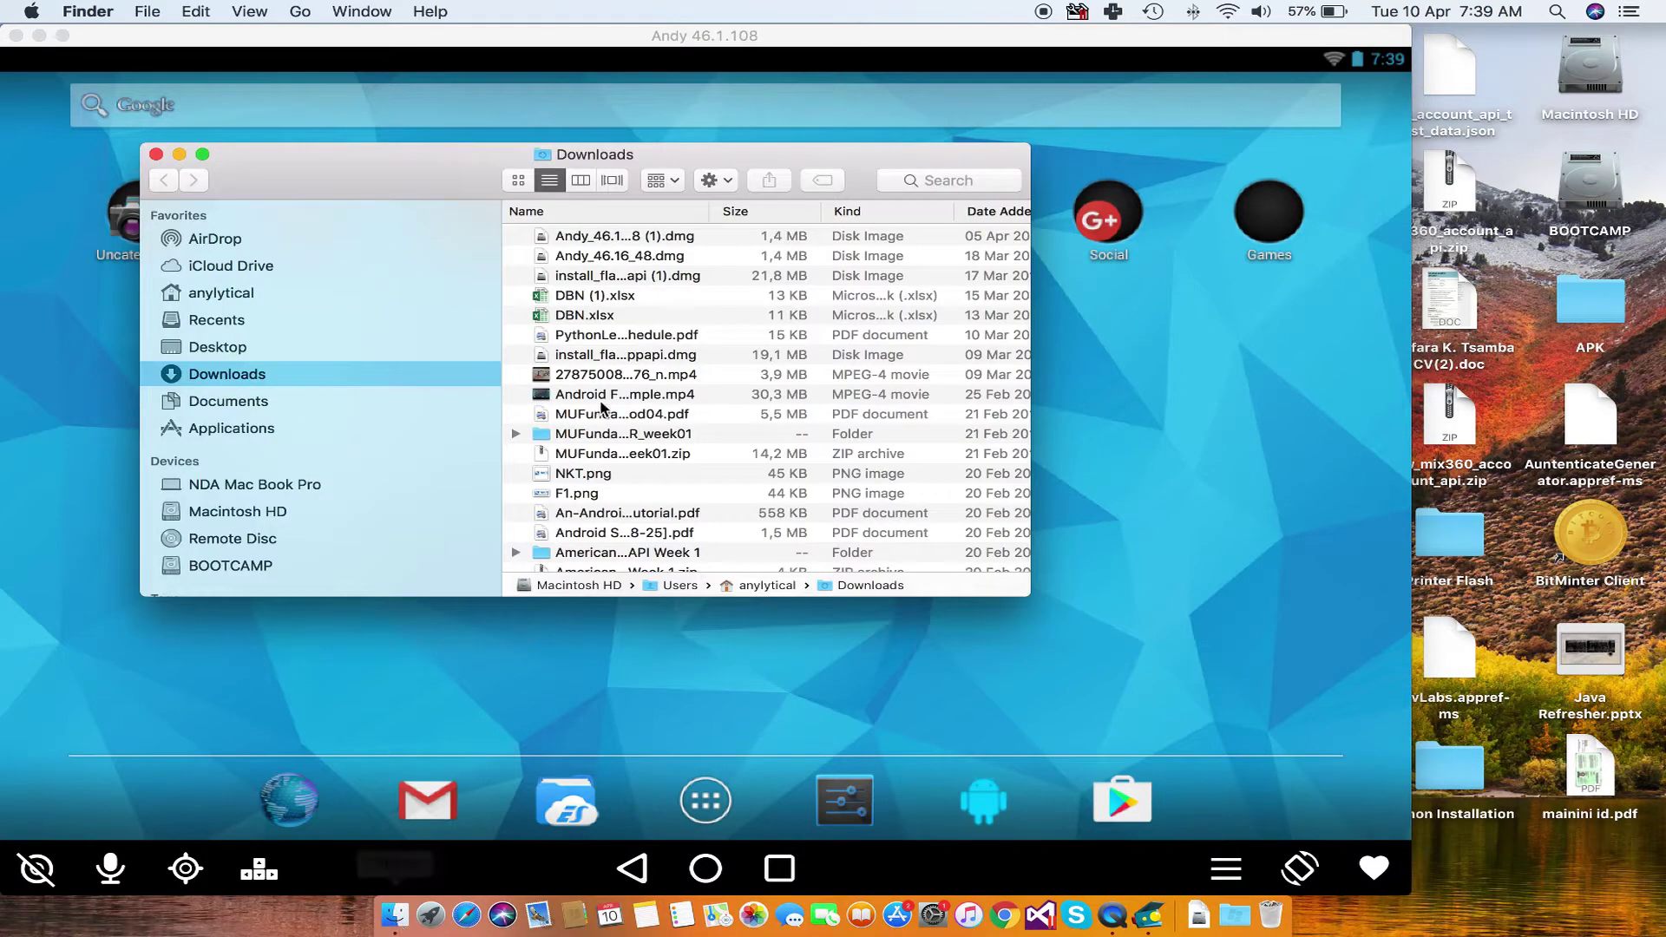
{"action": "scroll", "coordinate": [597, 367], "scroll_direction": "down", "scroll_amount": 5}
{"action": "scroll", "coordinate": [597, 366], "scroll_direction": "up", "scroll_amount": 5}
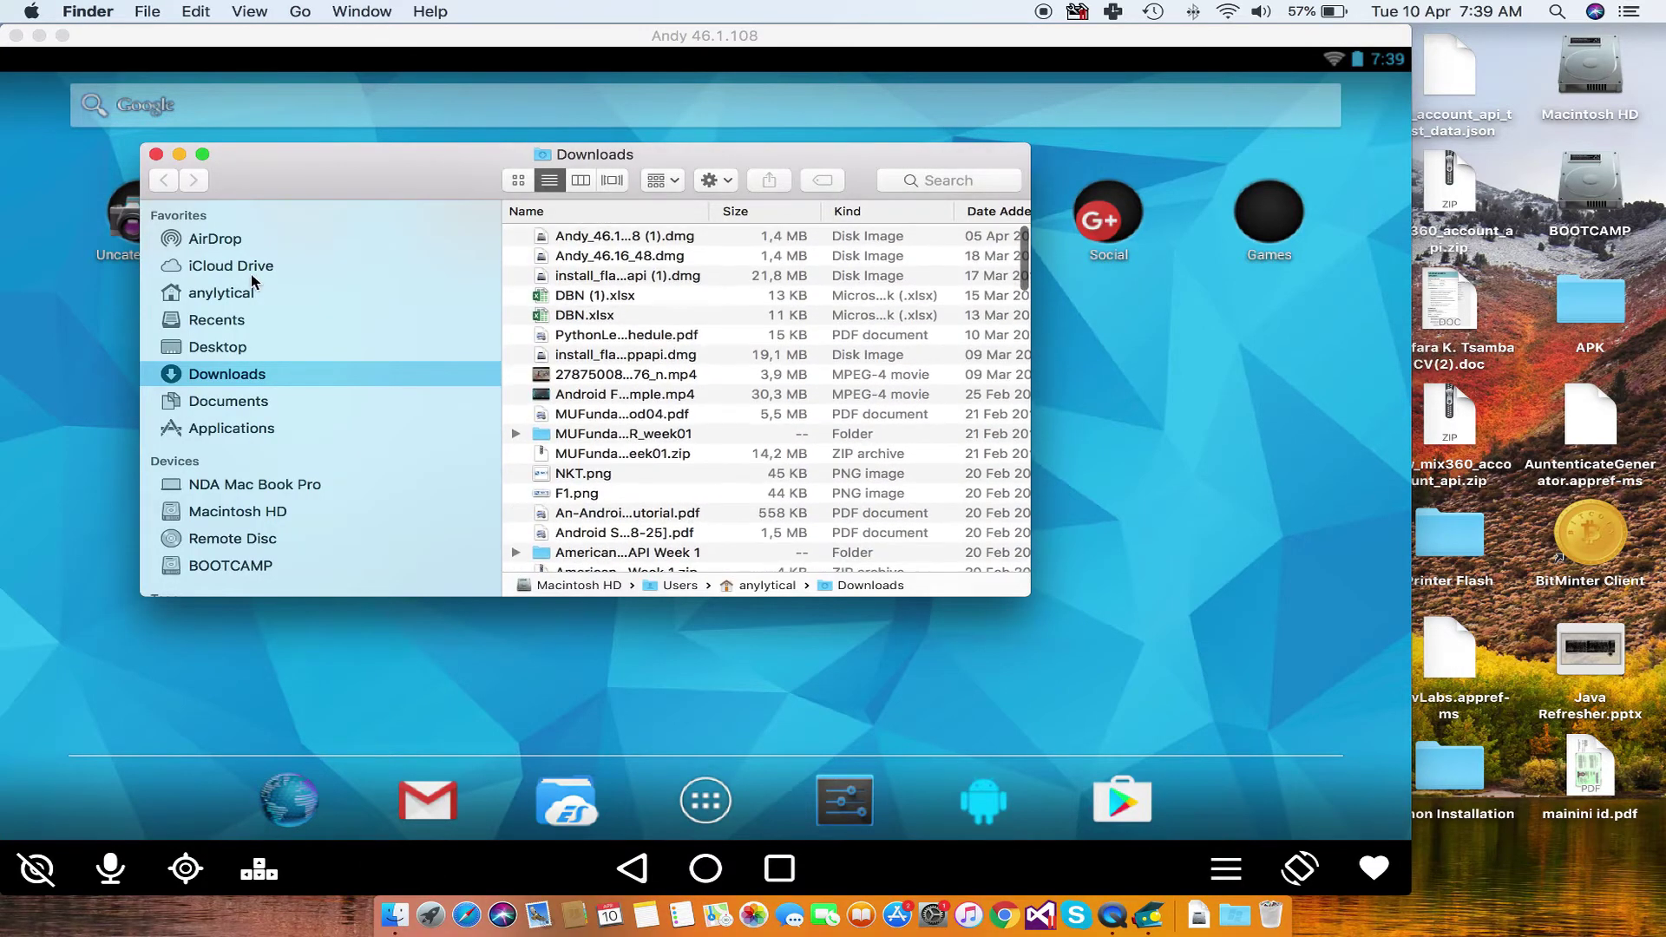
{"action": "left_click", "coordinate": [242, 399]}
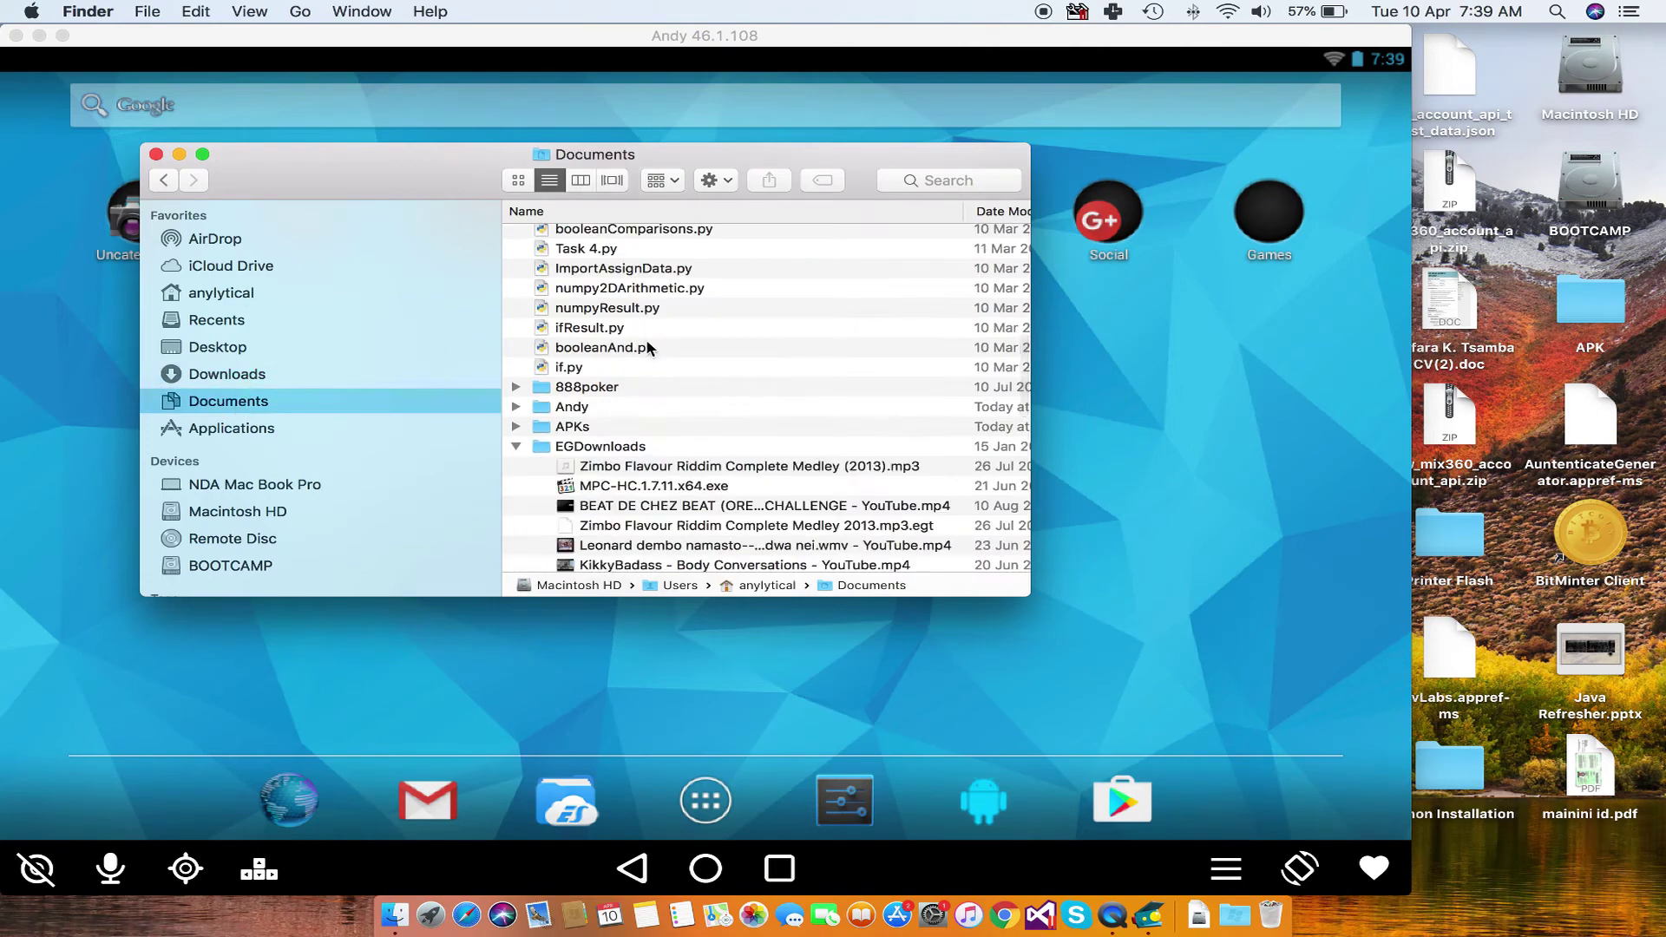
{"action": "left_click", "coordinate": [558, 408]}
{"action": "left_click", "coordinate": [515, 409]}
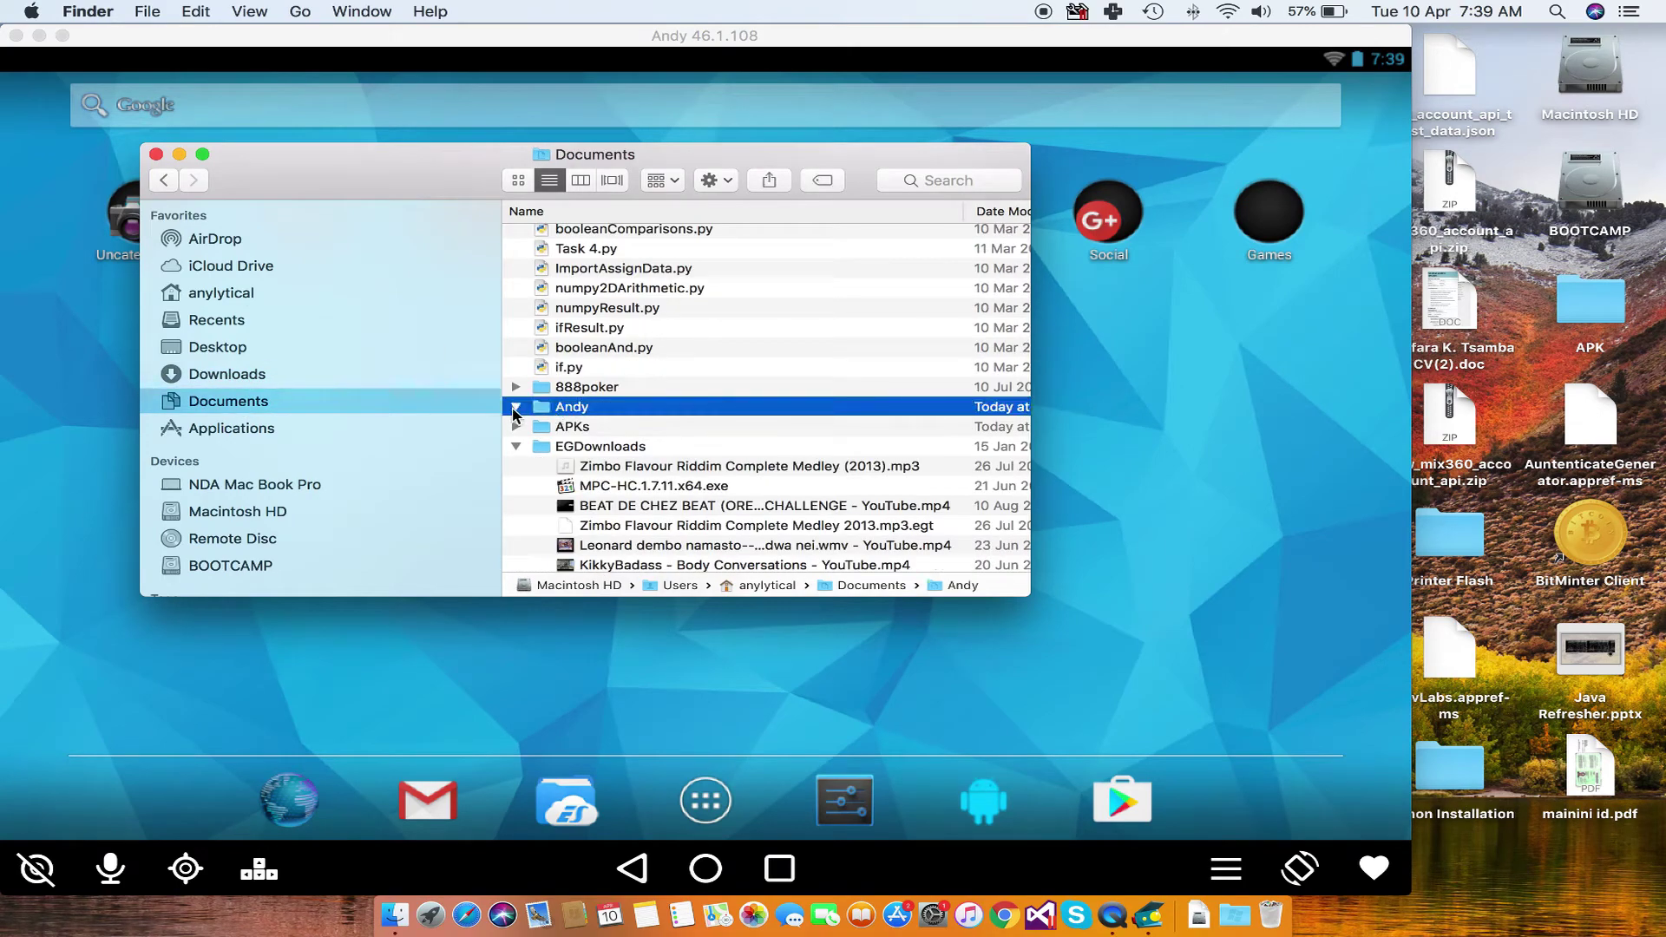
{"action": "double_click", "coordinate": [595, 413]}
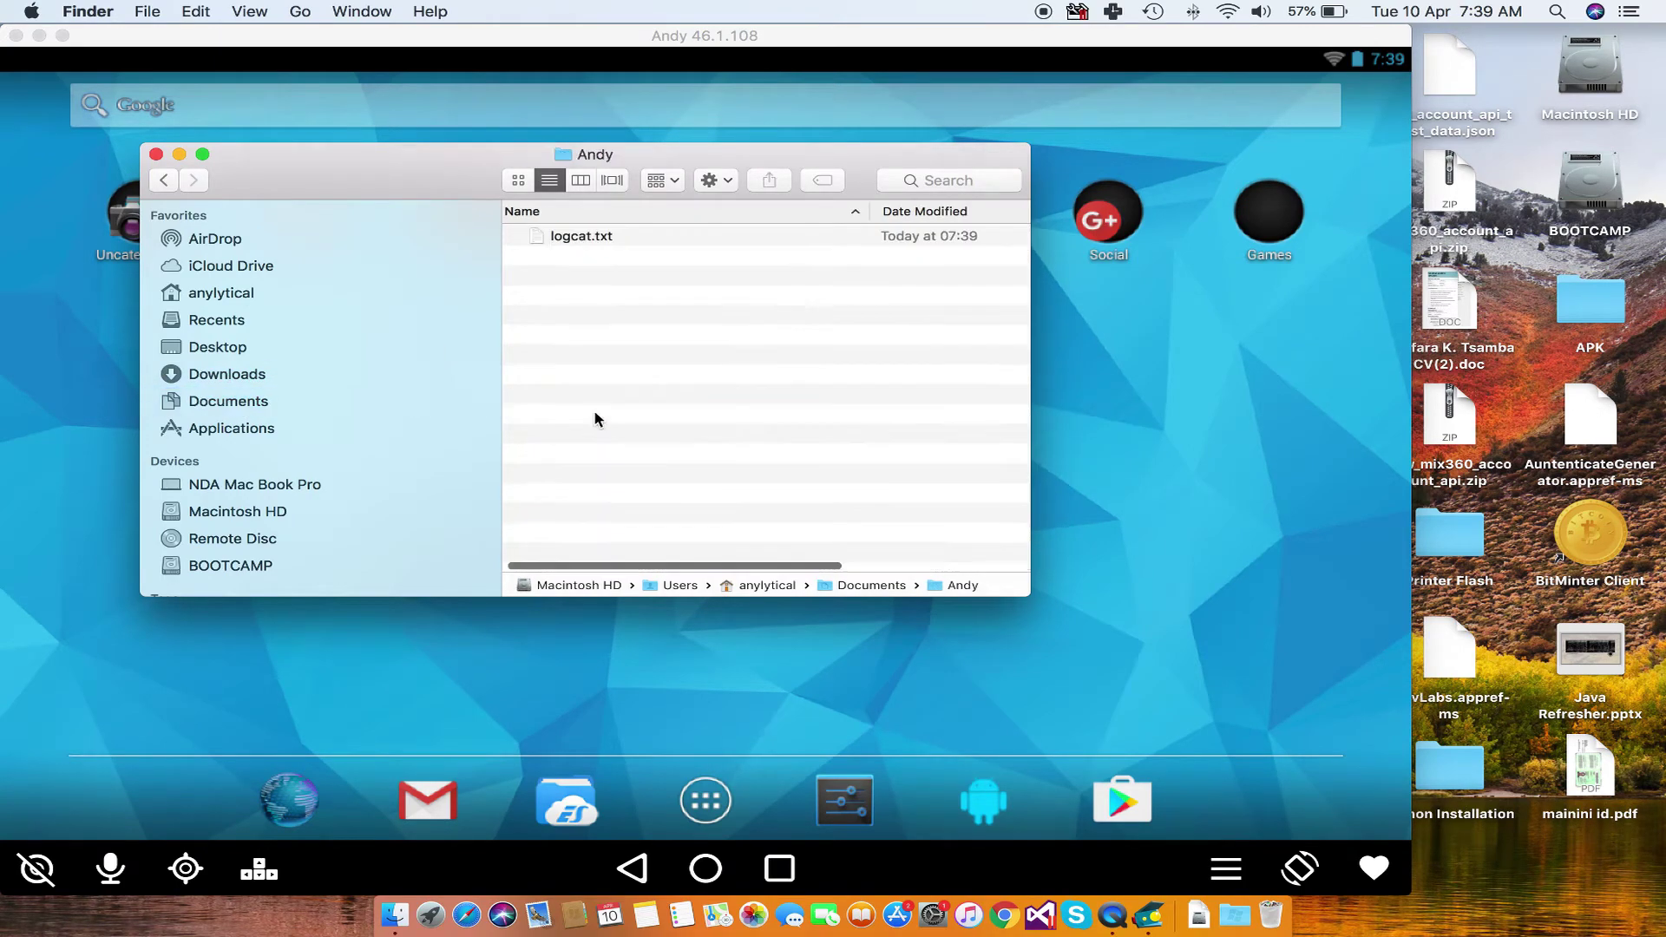
Step: Create a new folder named 'Shared' inside the Andy folder
{"action": "right_click", "coordinate": [631, 376]}
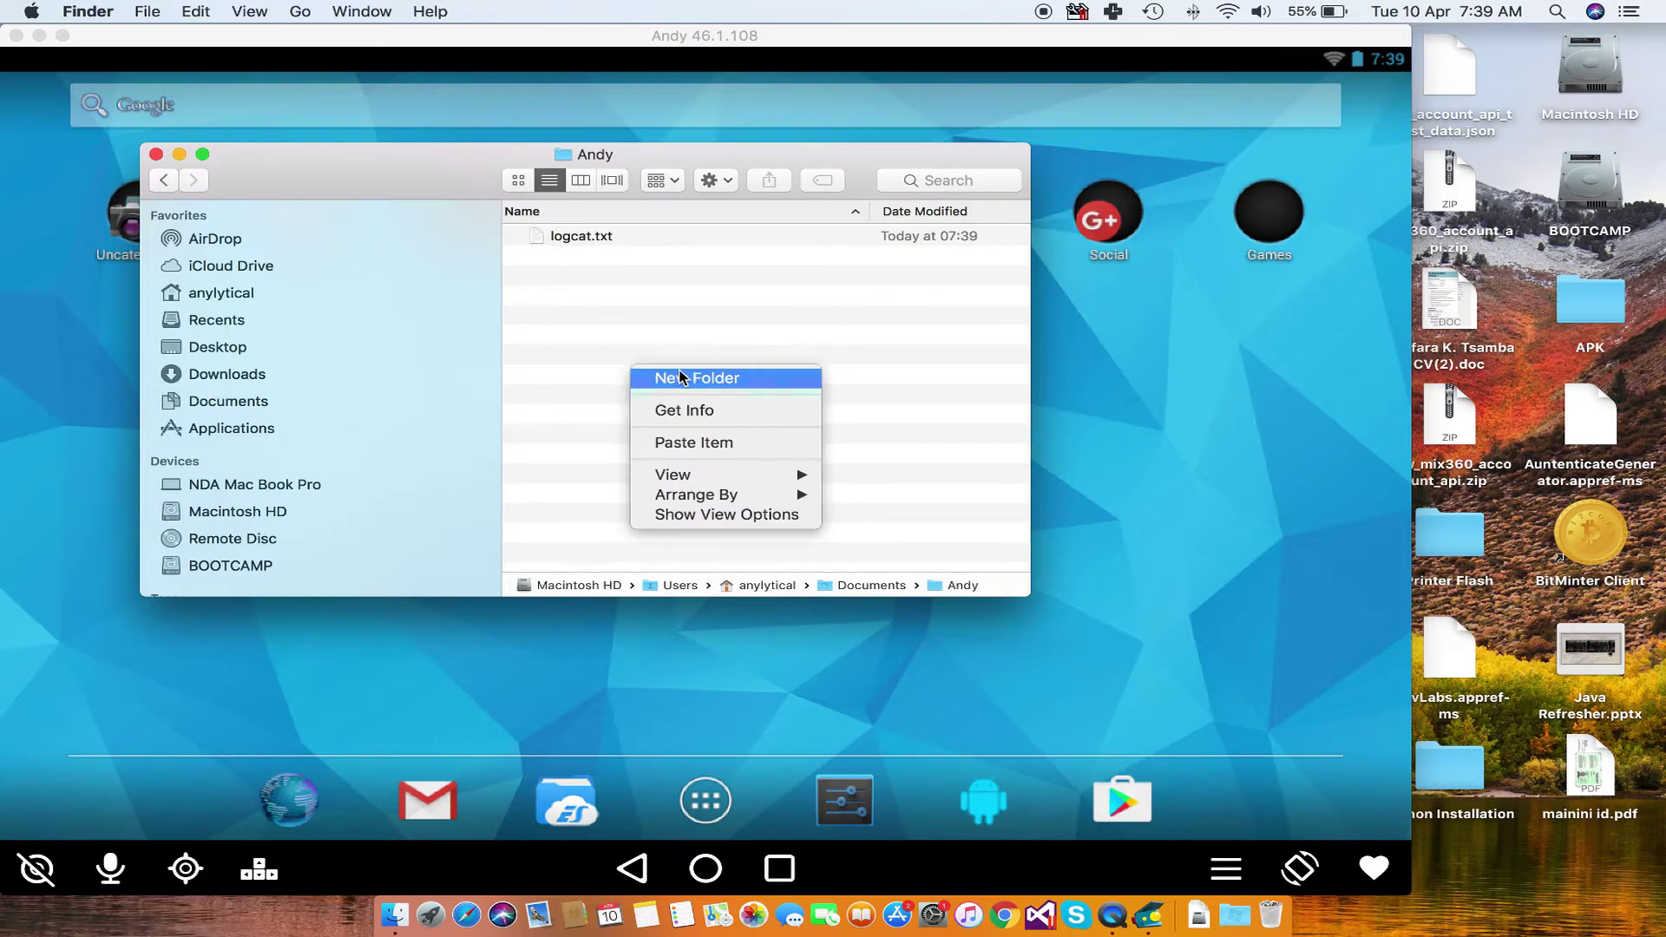
{"action": "left_click", "coordinate": [680, 375]}
{"action": "type", "text": "Shared"}
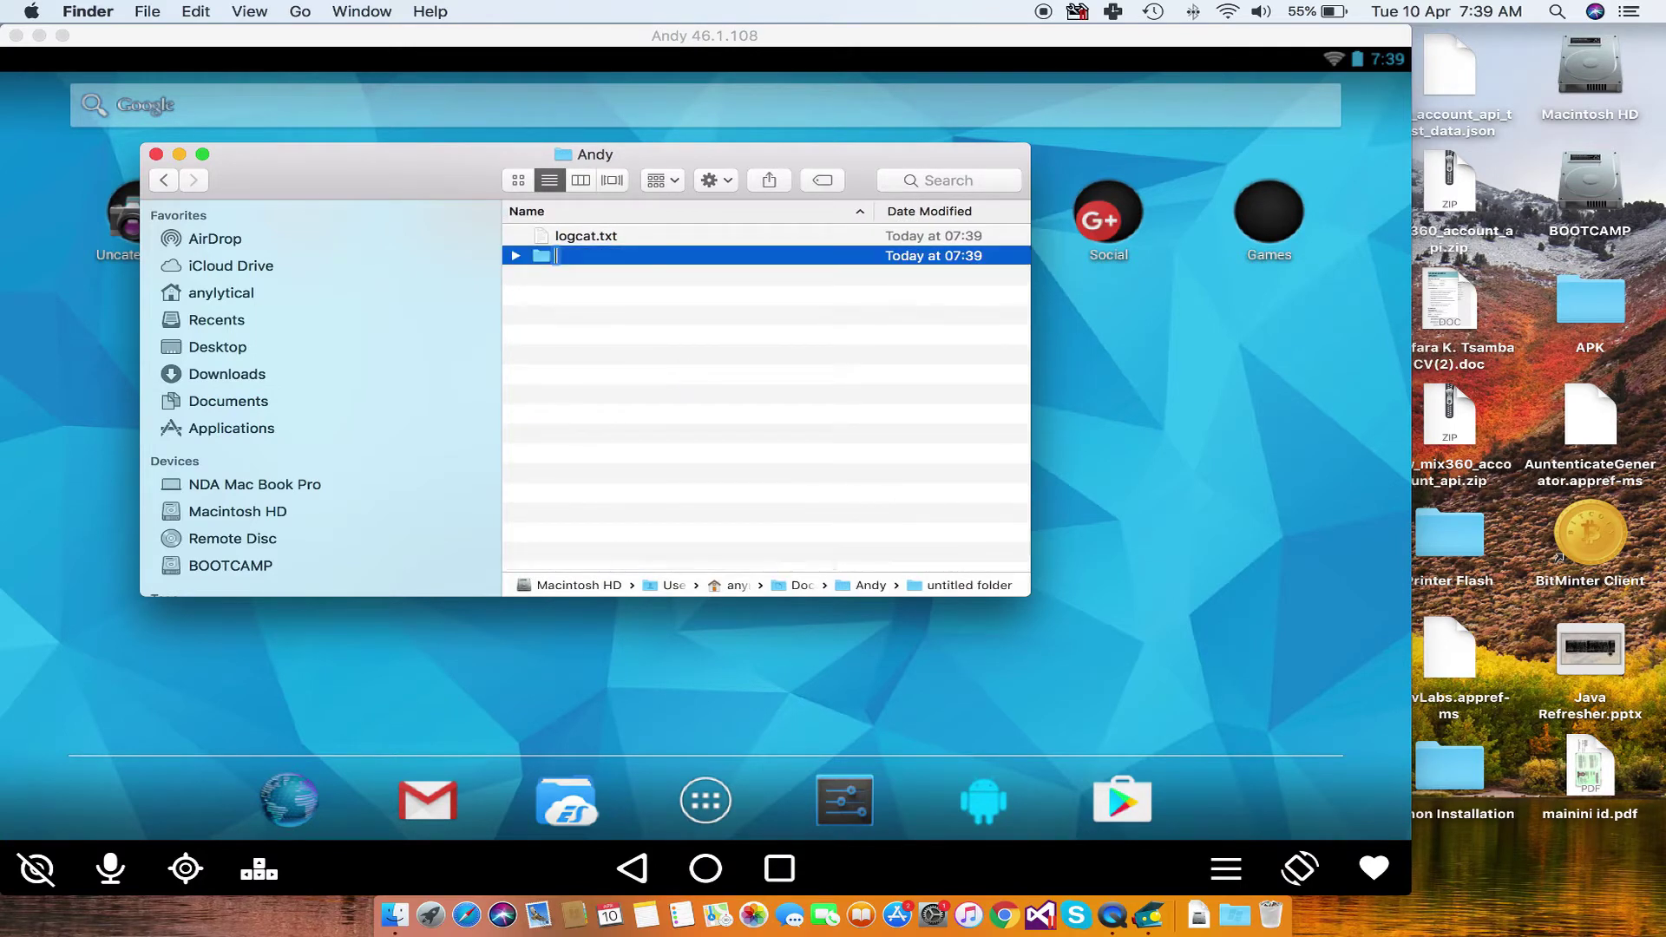
{"action": "key", "text": "Return"}
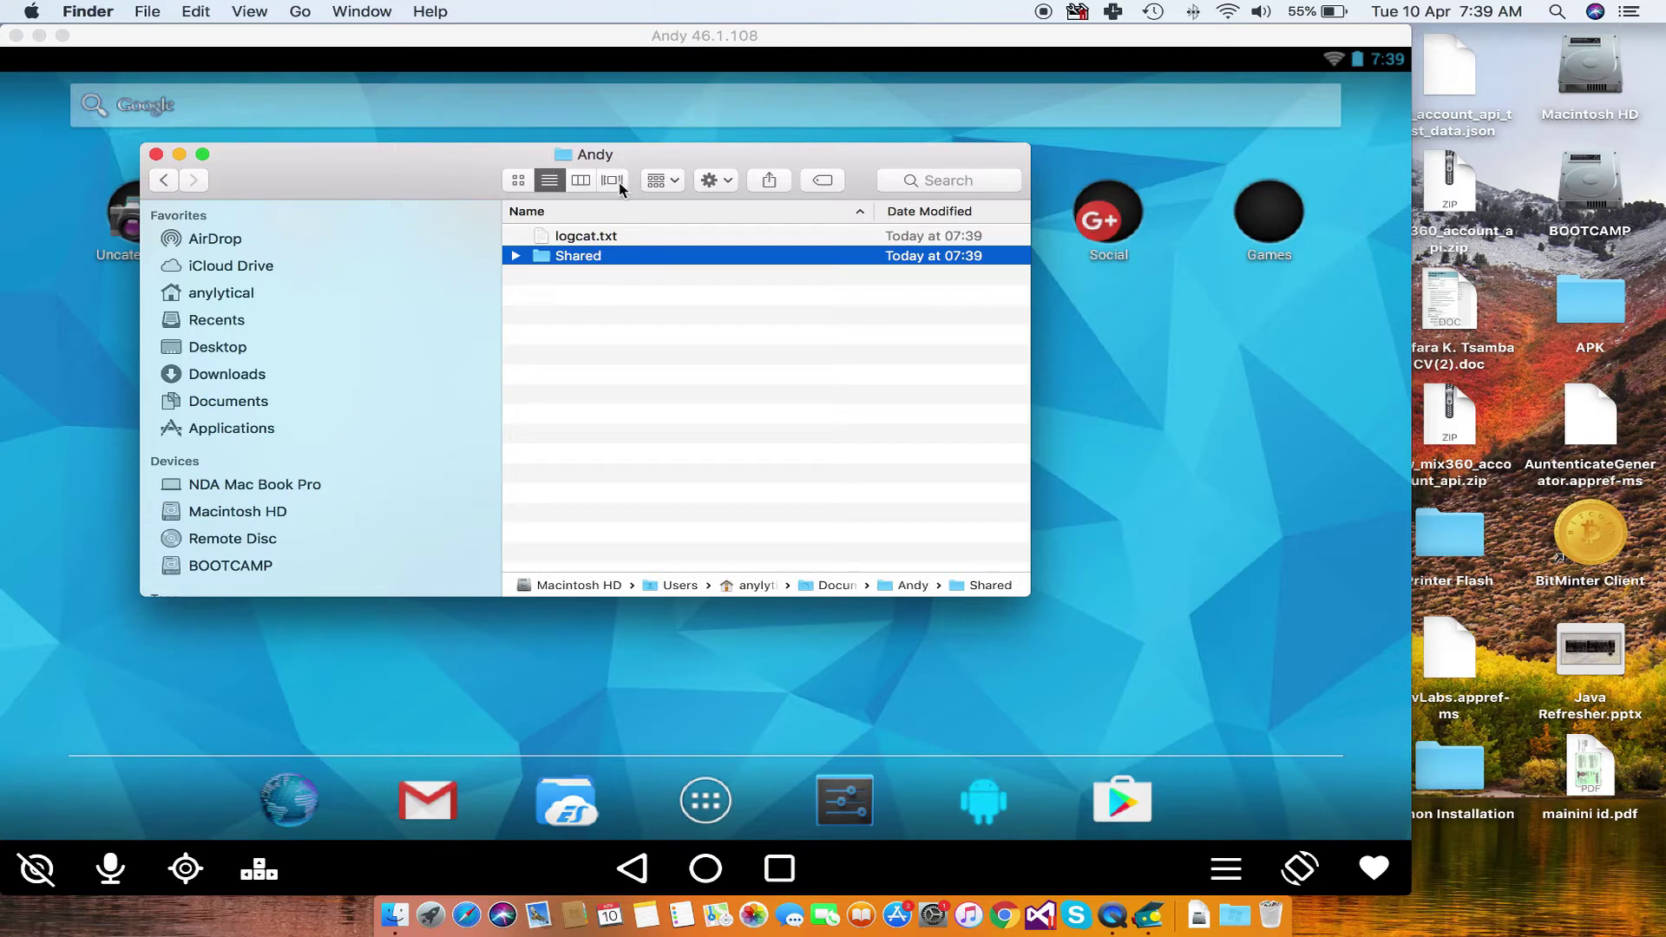
Step: Copy finance_solutions.apk from the Documents › APKs folder
{"action": "left_click", "coordinate": [164, 182]}
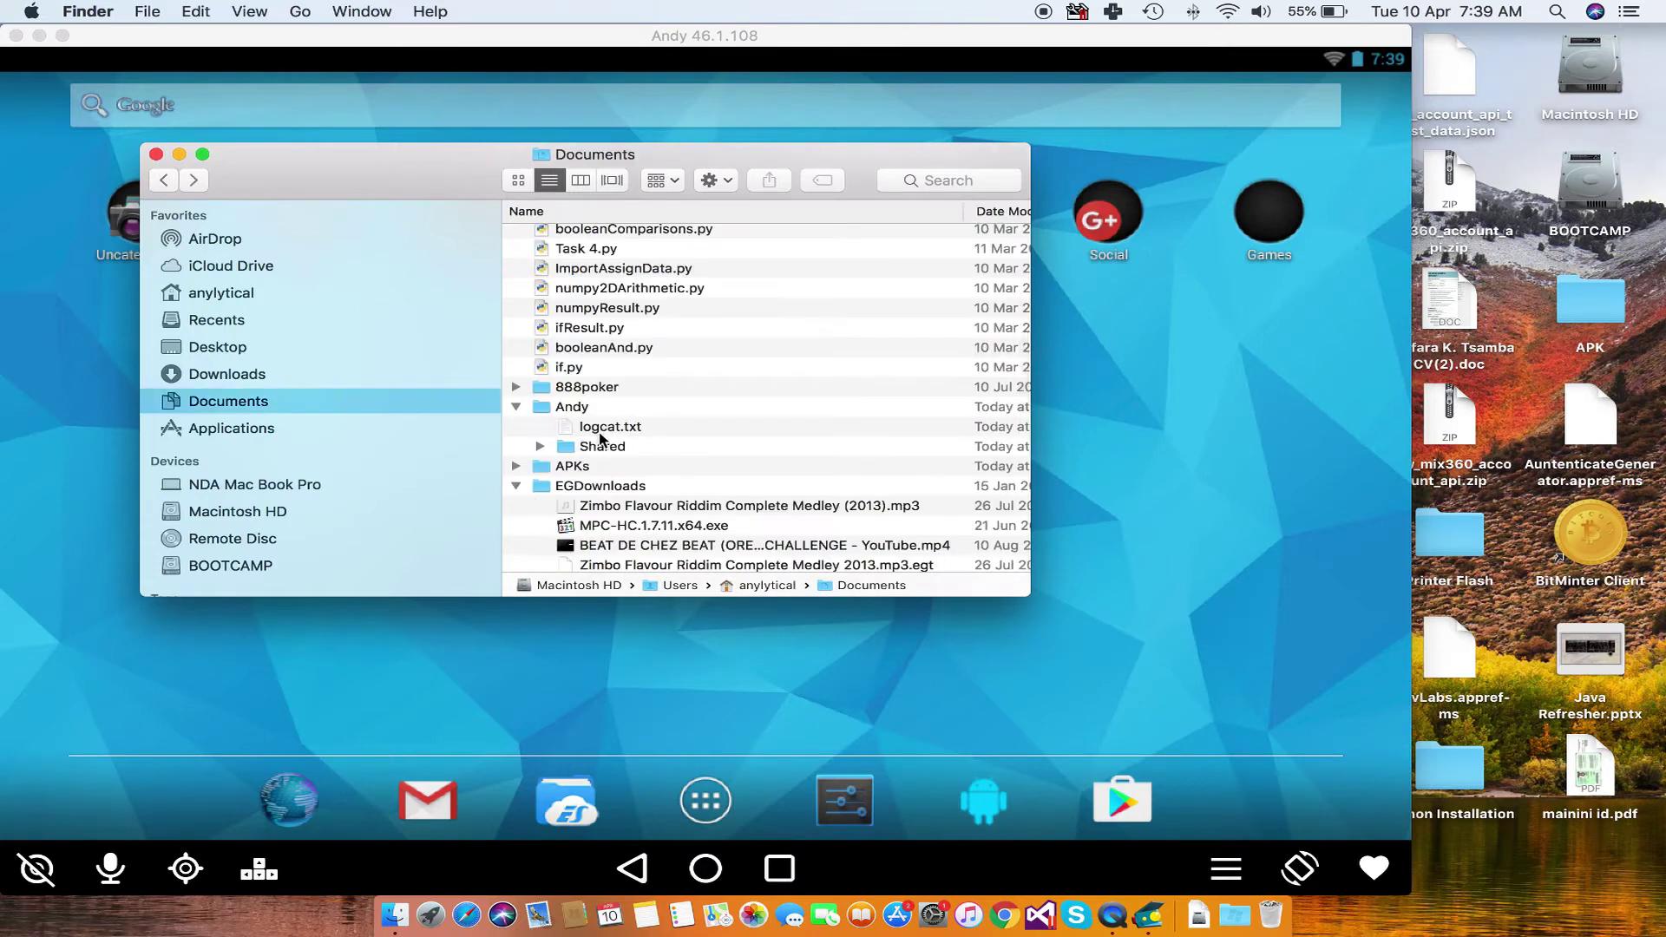
{"action": "left_click", "coordinate": [521, 468]}
{"action": "left_click", "coordinate": [516, 466]}
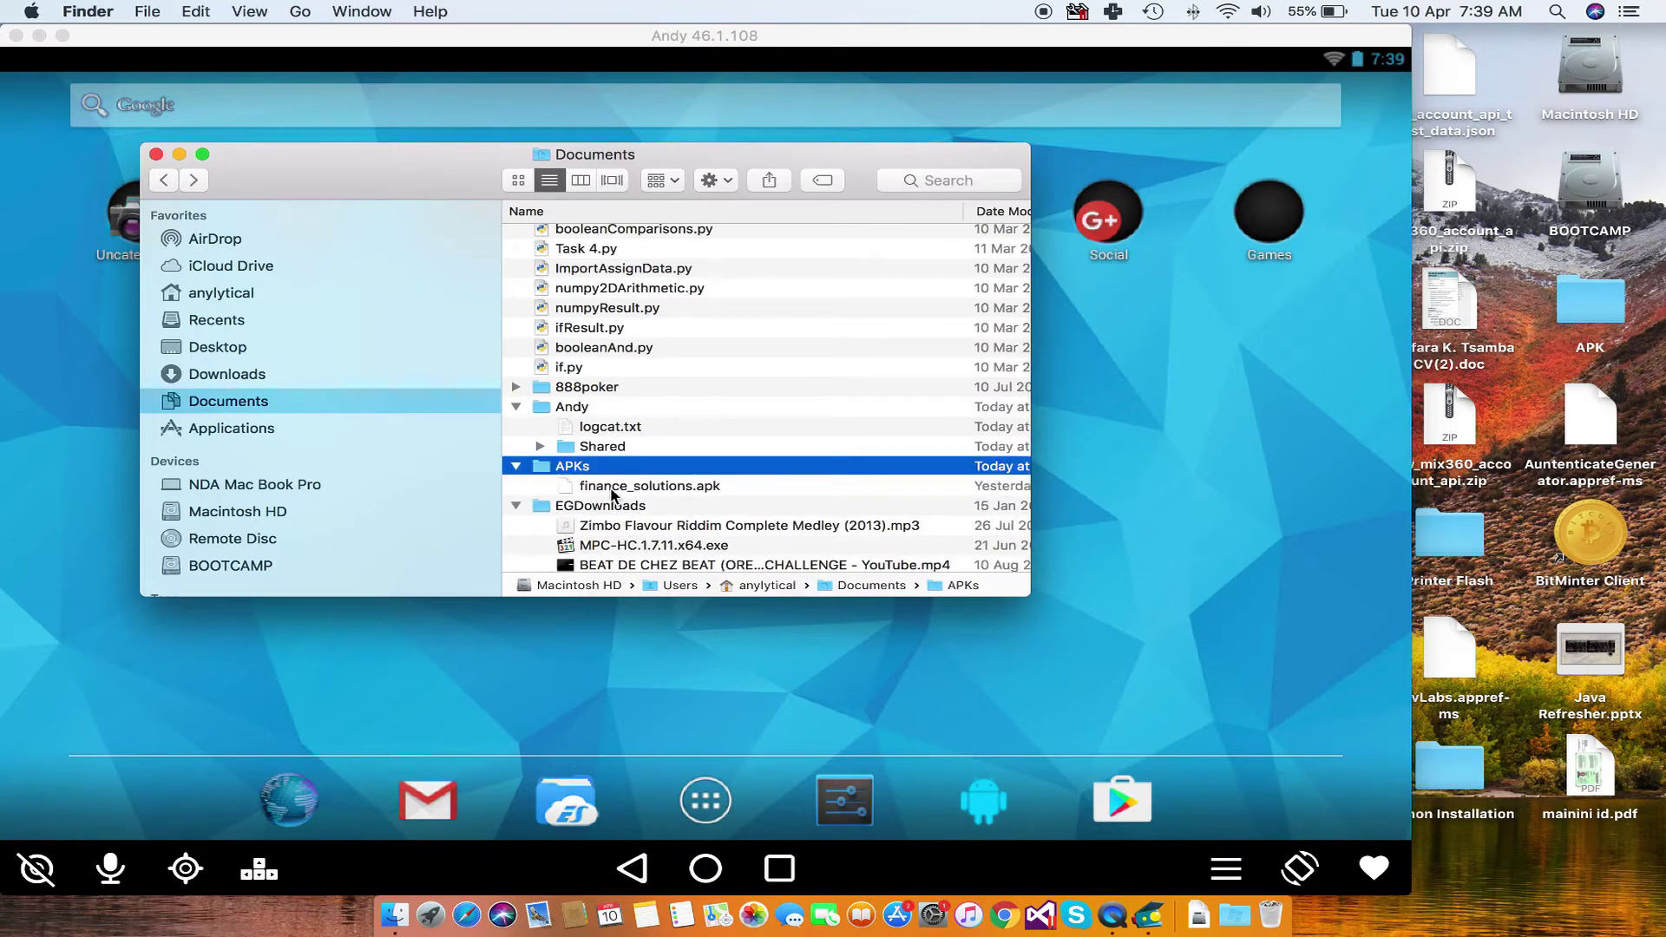
{"action": "left_click", "coordinate": [612, 491]}
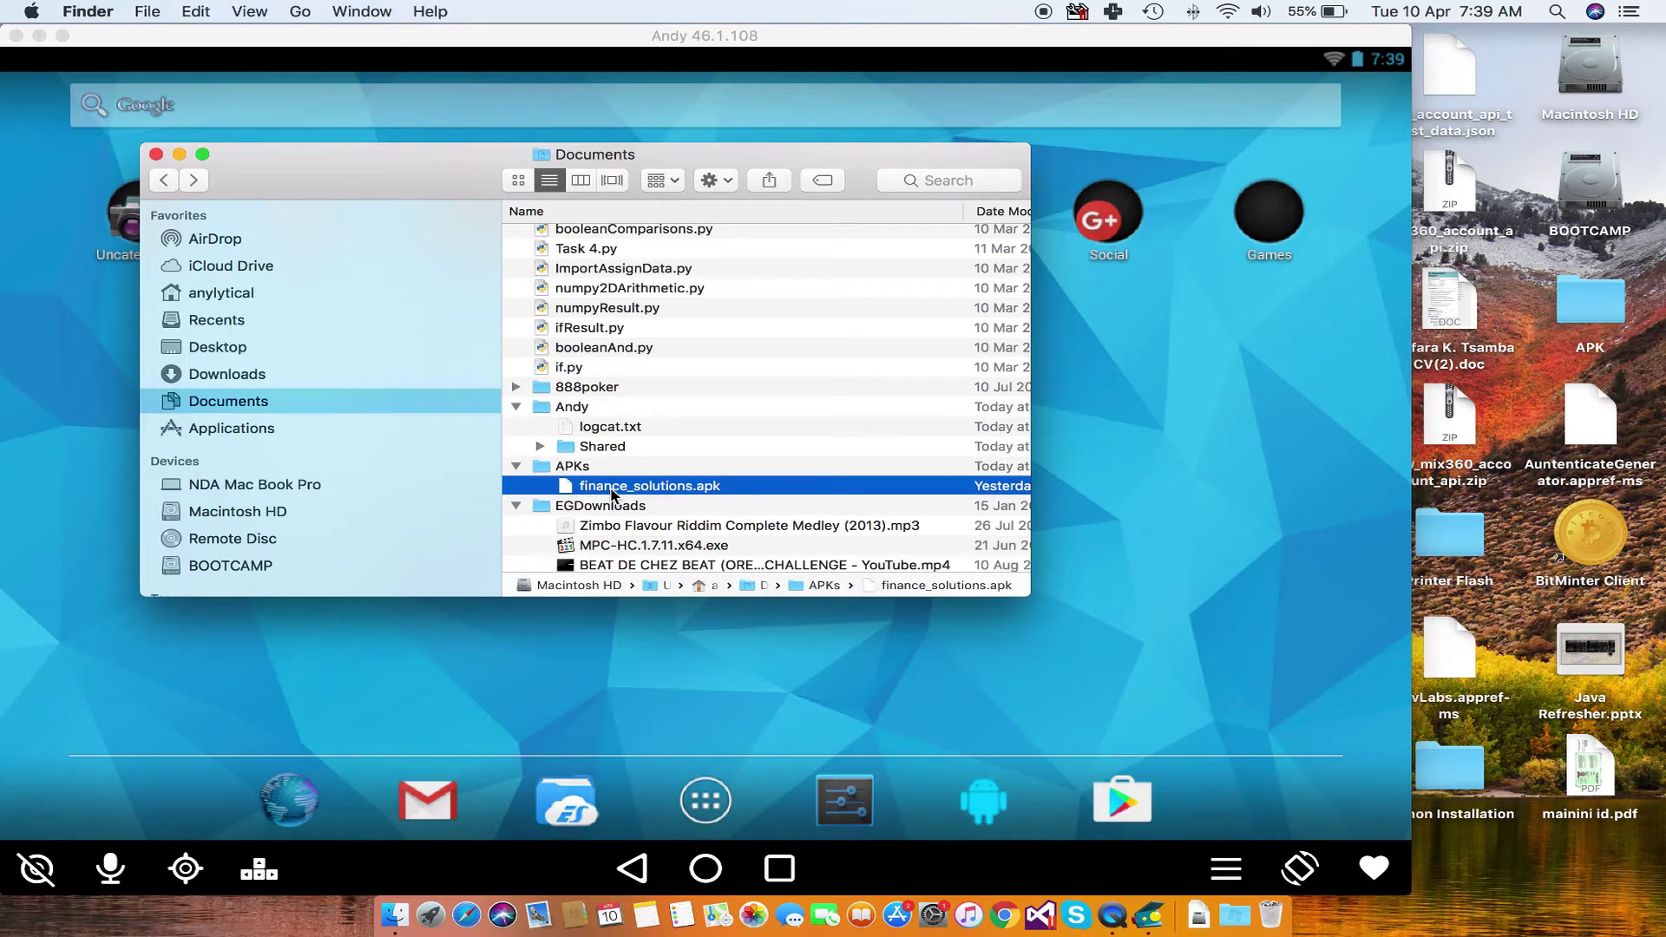
{"action": "right_click", "coordinate": [612, 492]}
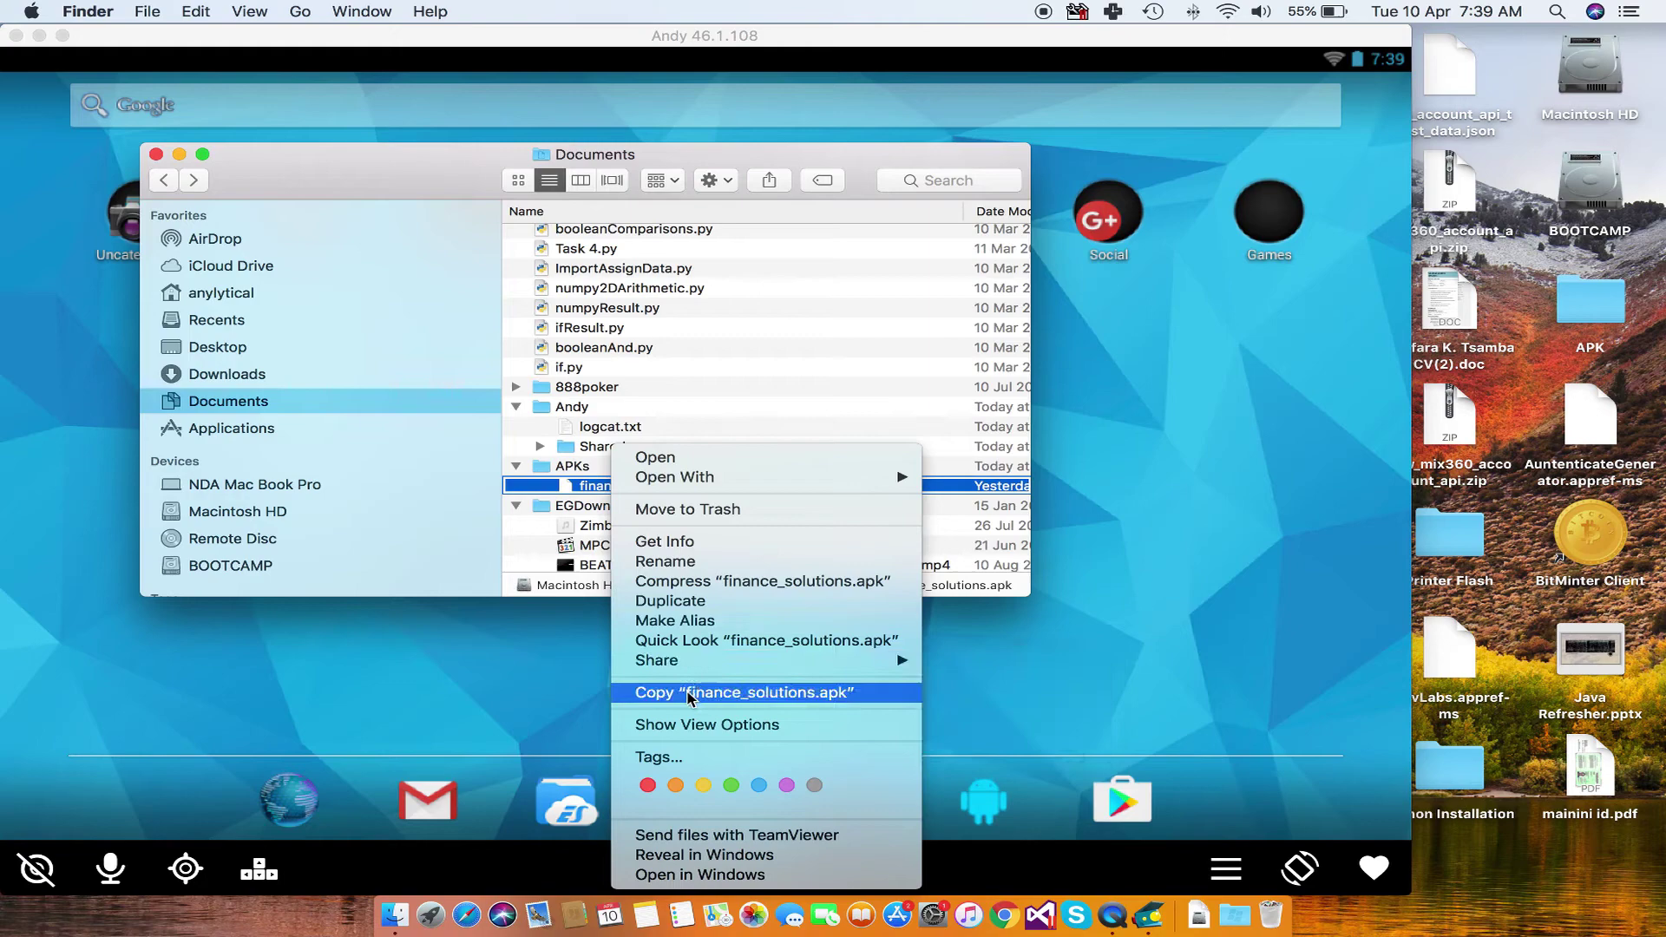
{"action": "left_click", "coordinate": [694, 692]}
Step: Paste finance_solutions.apk into the Andy › Shared folder
{"action": "left_click", "coordinate": [613, 449]}
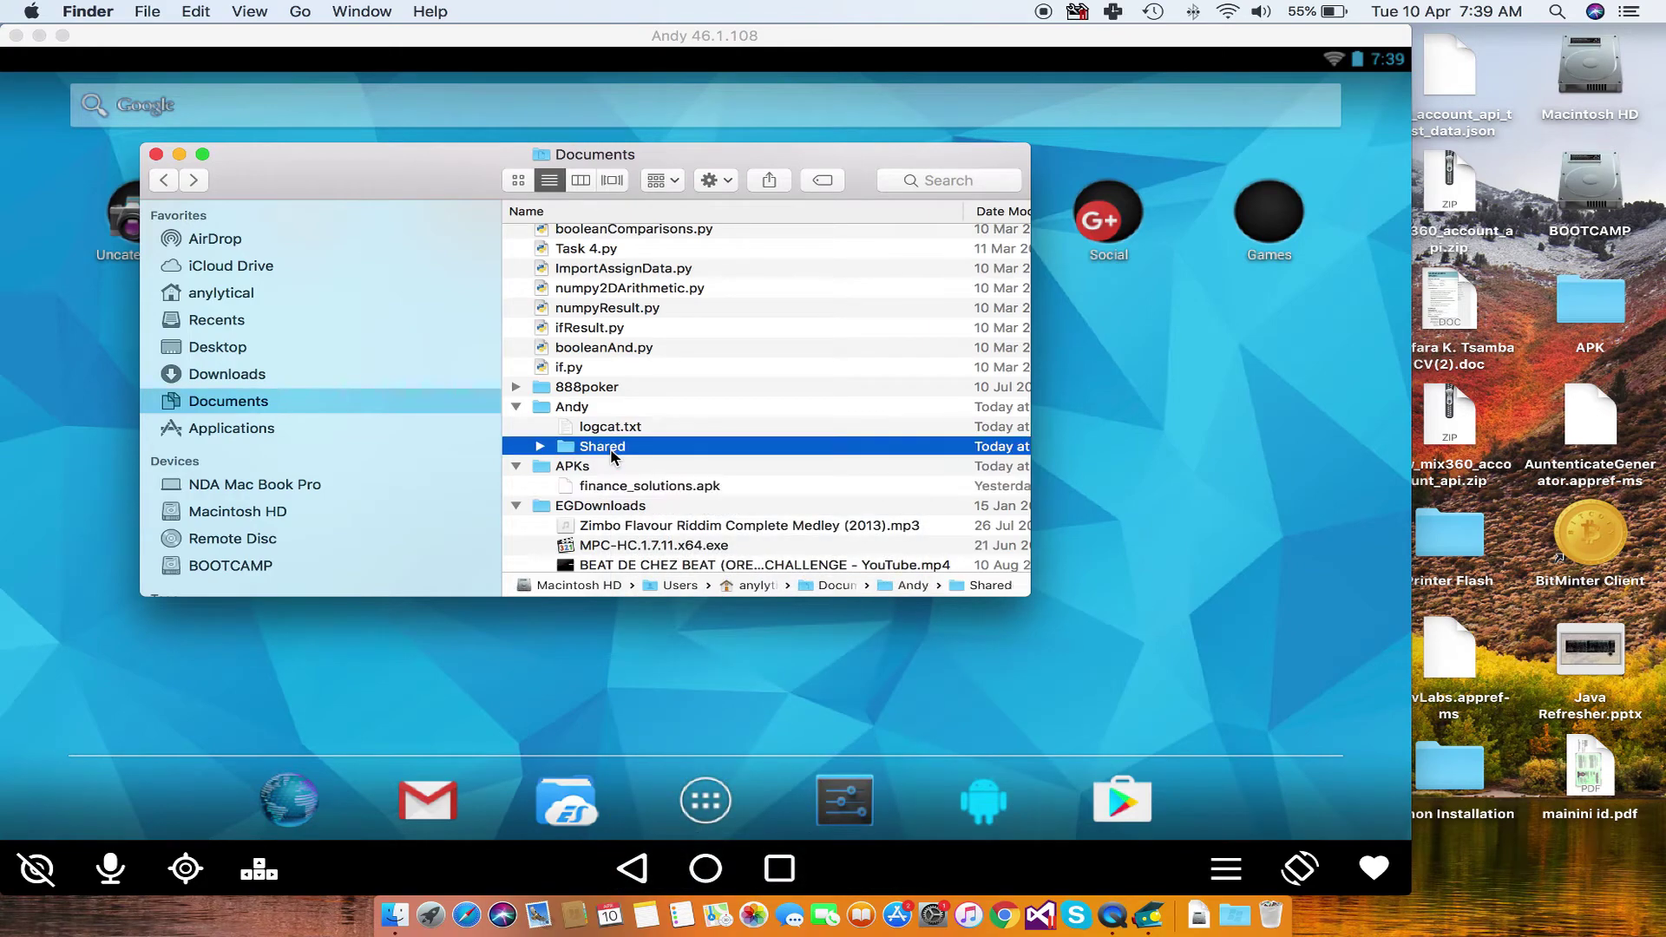
{"action": "double_click", "coordinate": [610, 448]}
{"action": "right_click", "coordinate": [656, 363]}
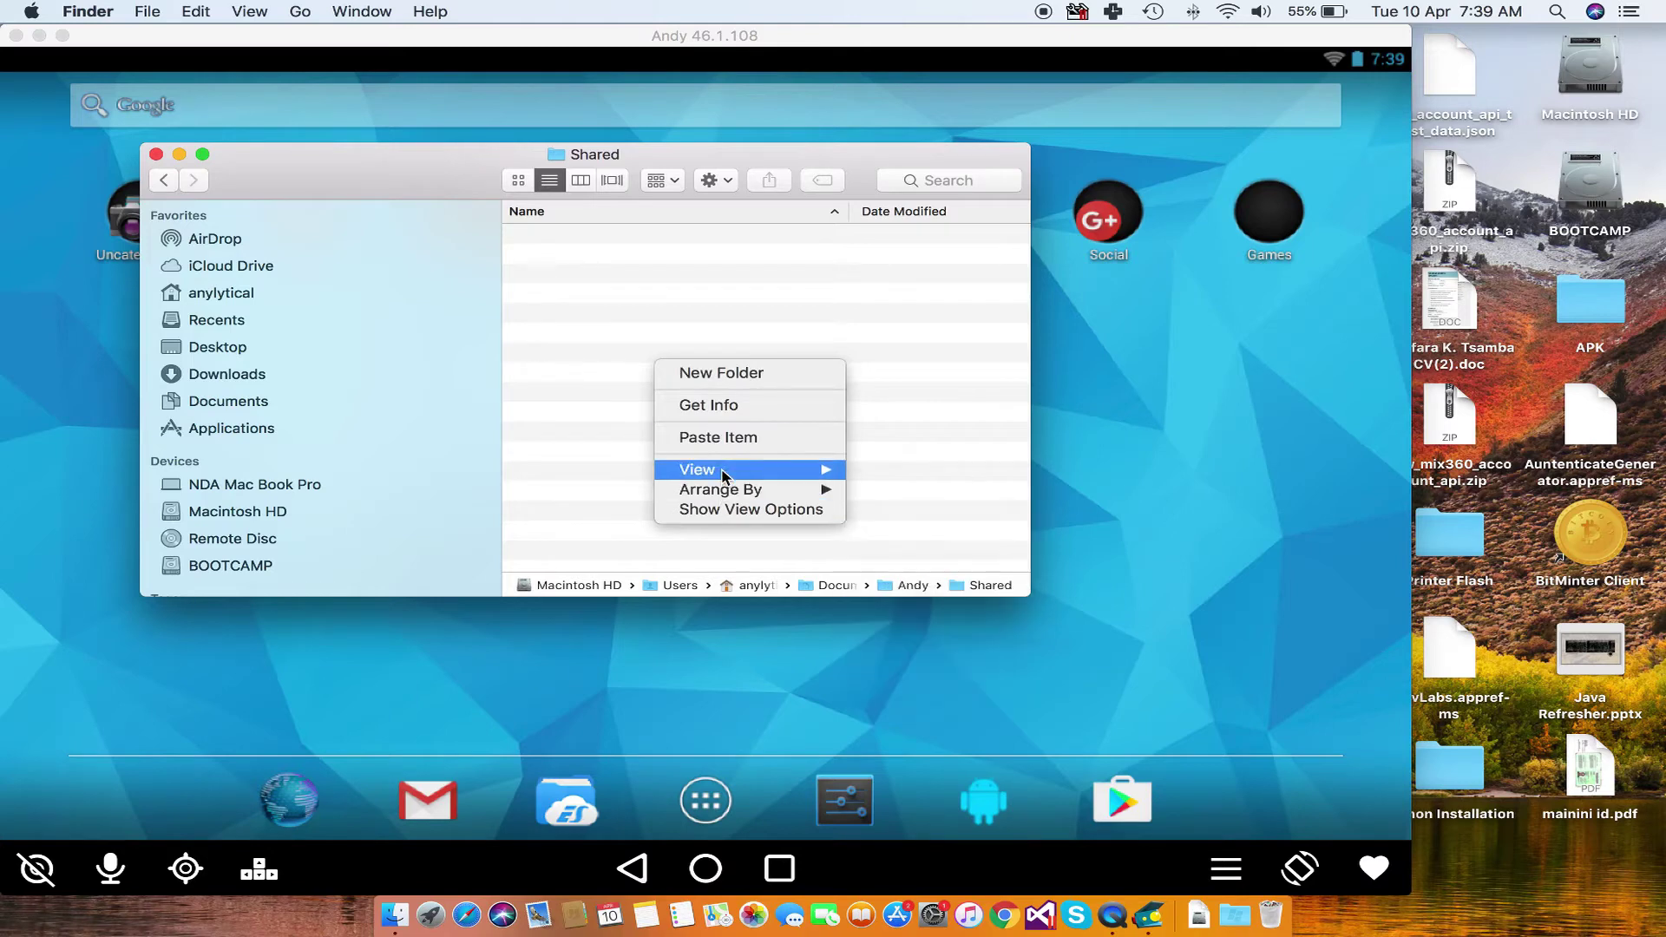
{"action": "left_click", "coordinate": [708, 439]}
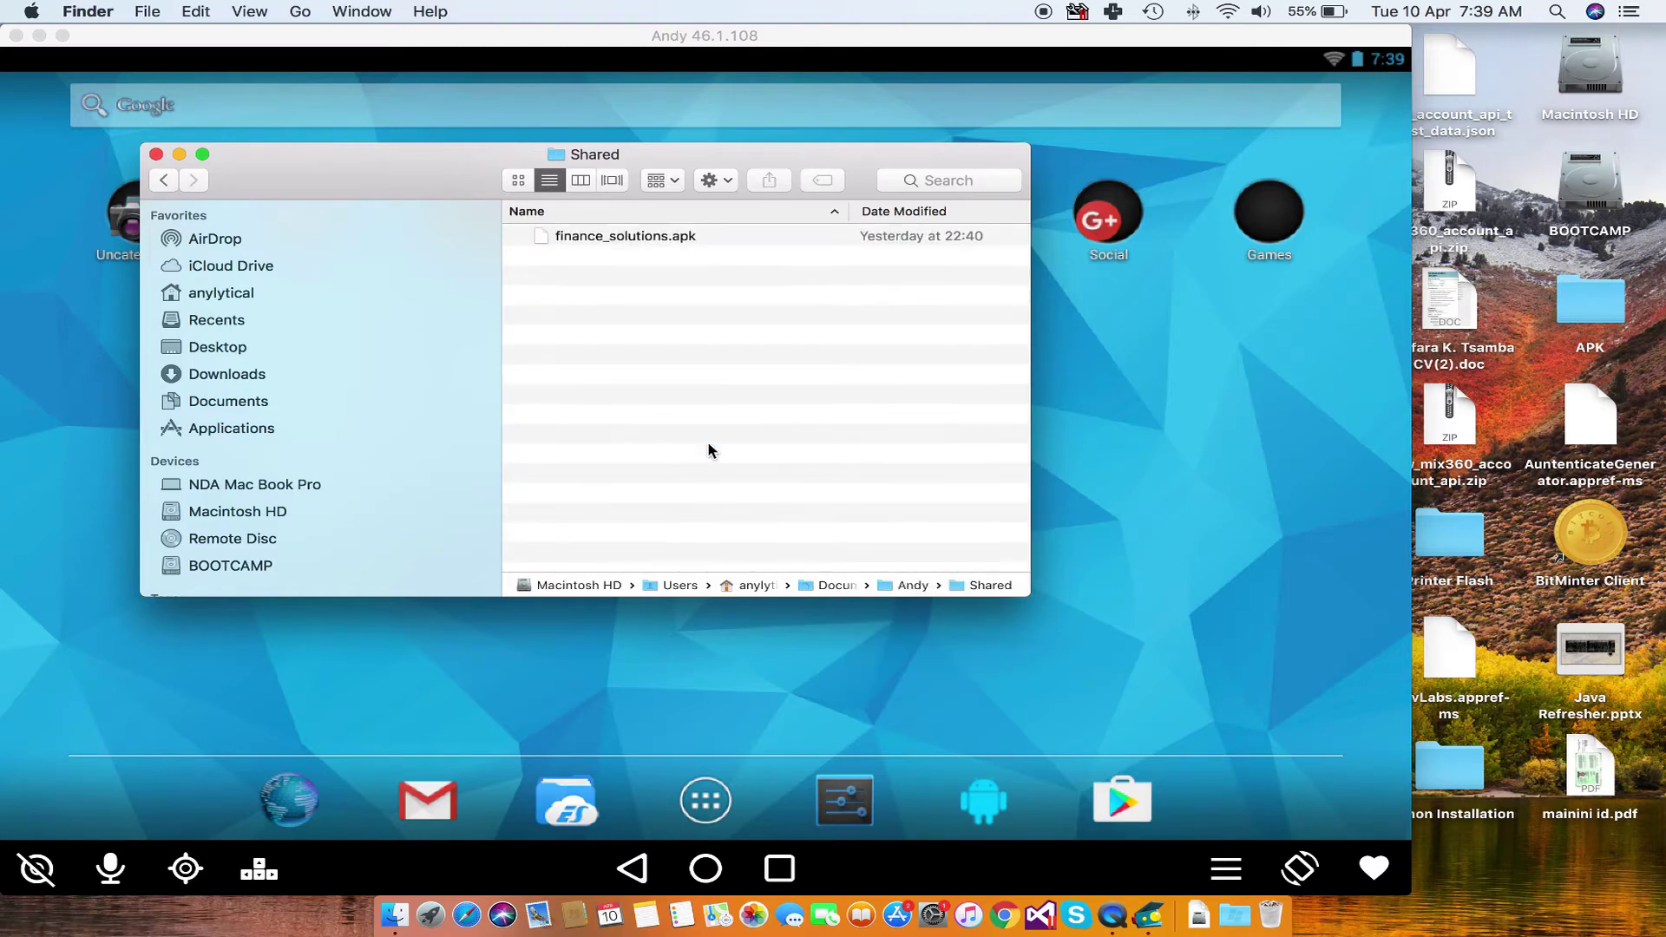
Step: Close the Finder window and start ES File Explorer in Andy, collapsing the Local section
{"action": "left_click", "coordinate": [156, 154]}
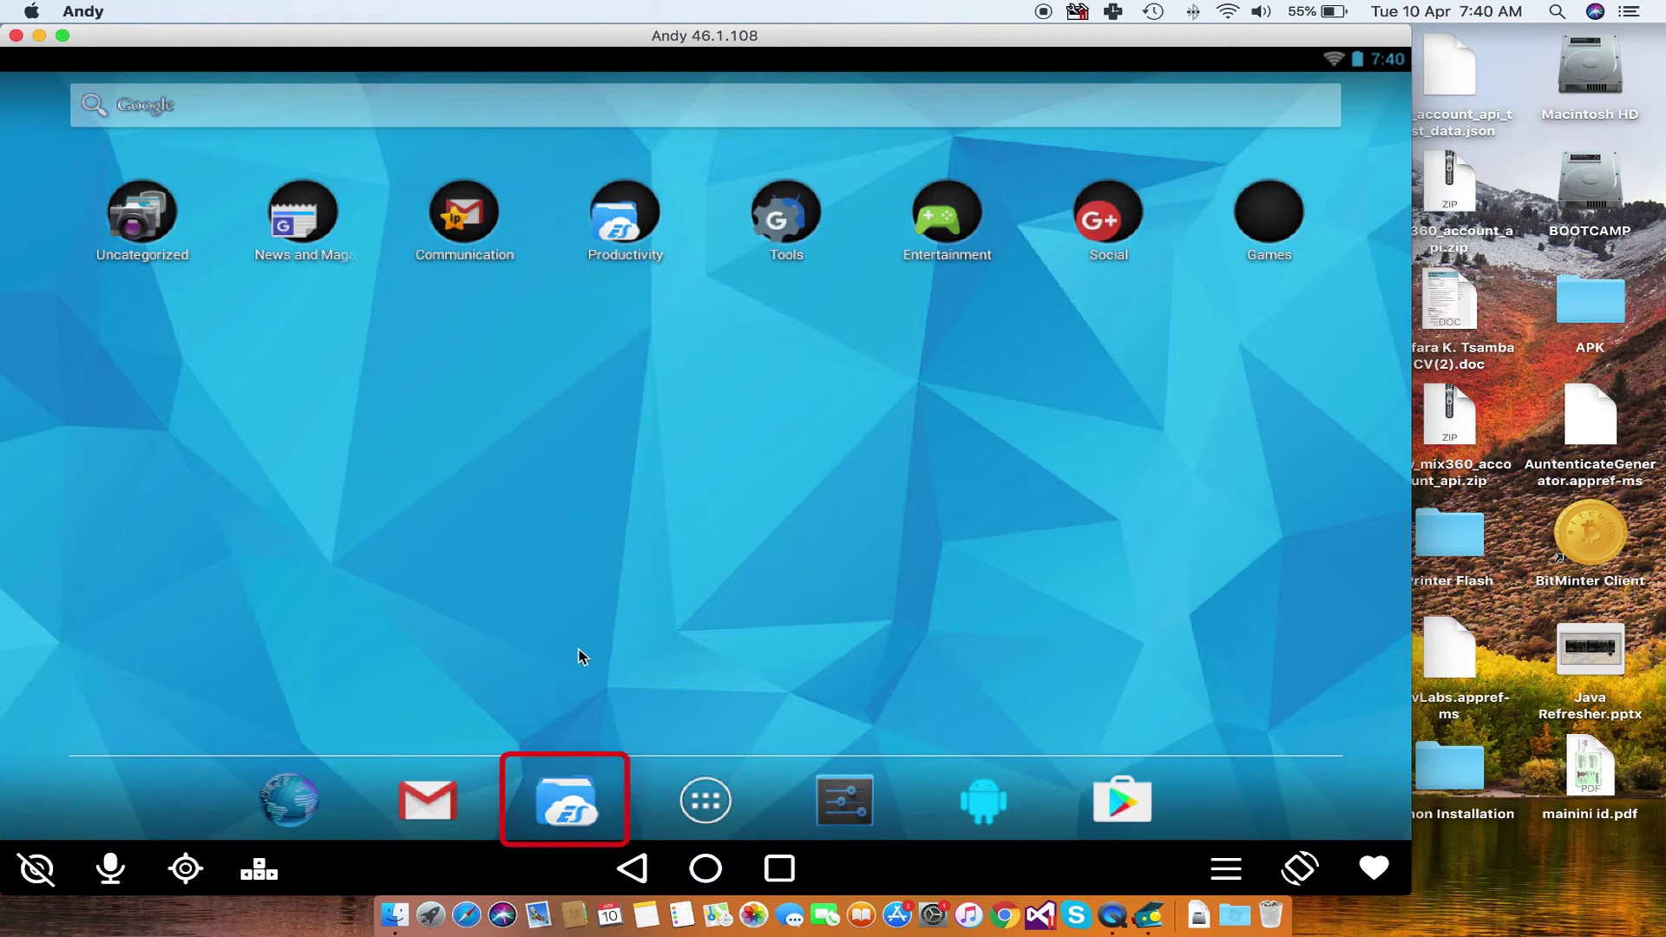
{"action": "left_click", "coordinate": [581, 797]}
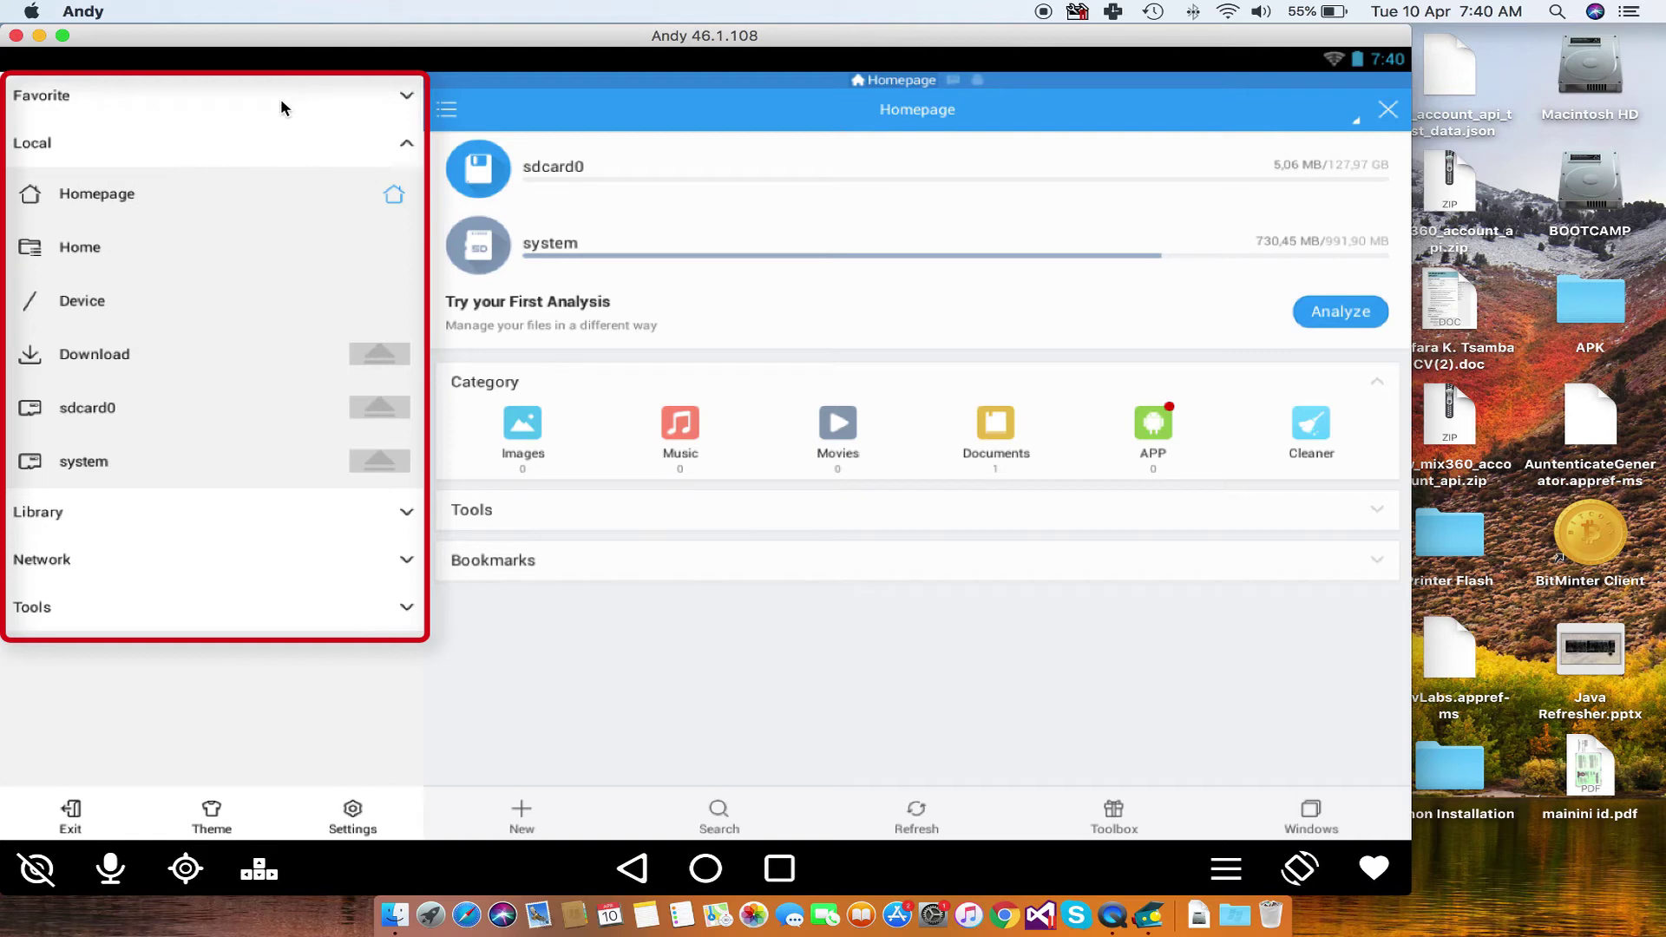
{"action": "left_click", "coordinate": [257, 162]}
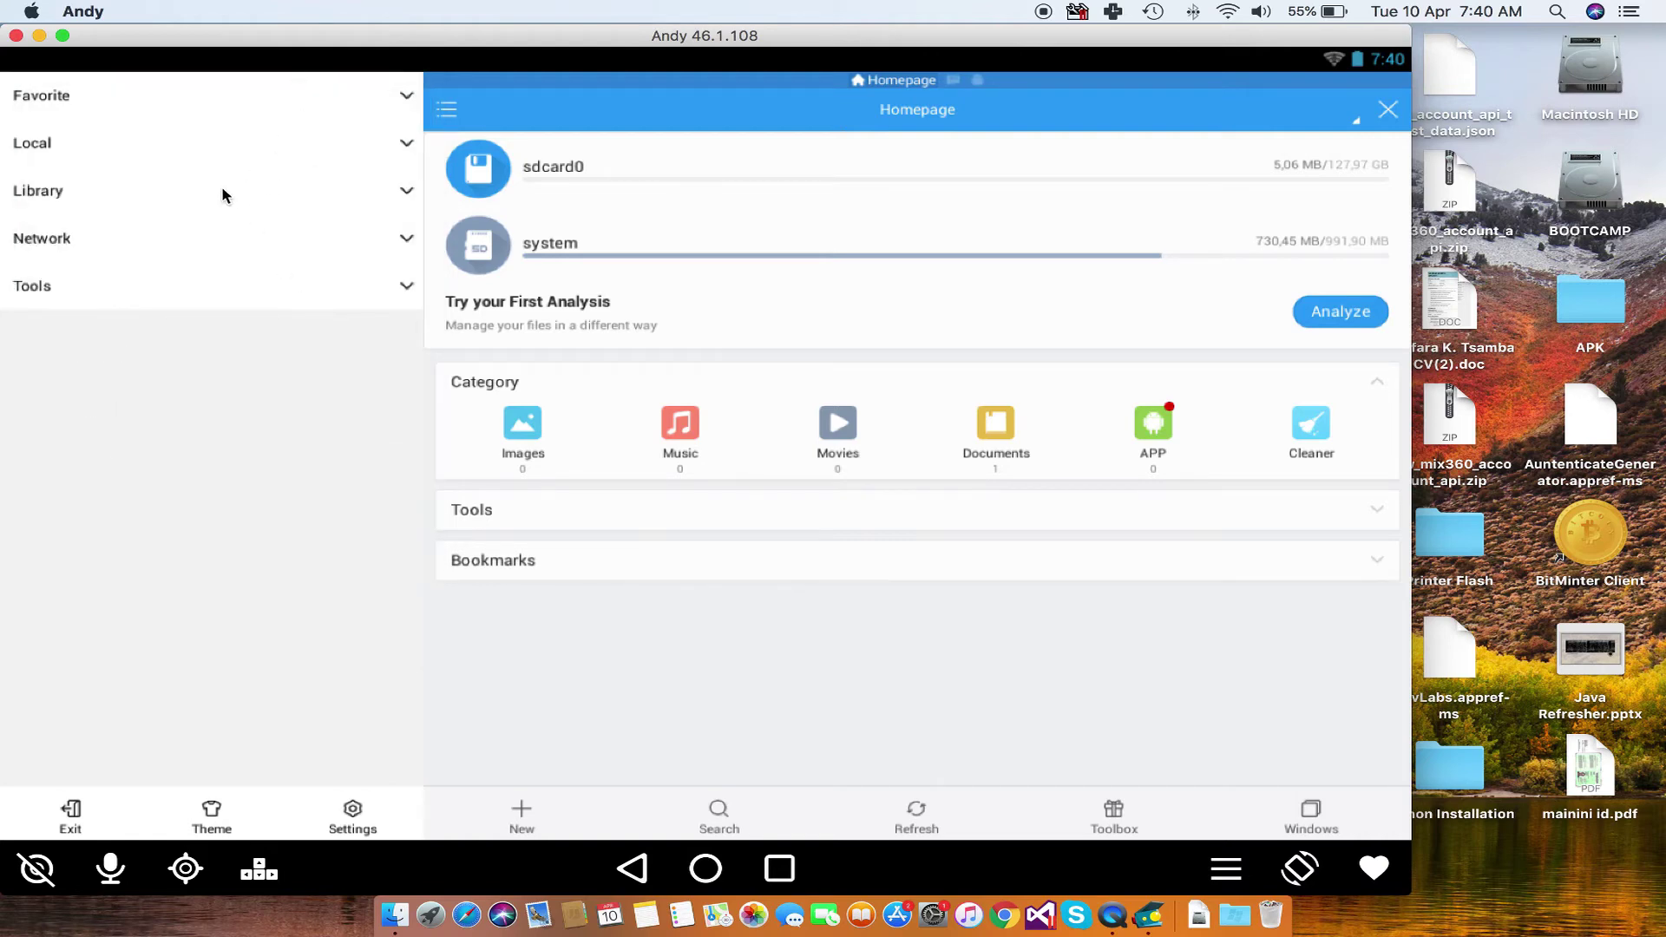
Step: In ES File Explorer, go from Device to sdcard › Shared › Andy › Shared
{"action": "left_click", "coordinate": [158, 148]}
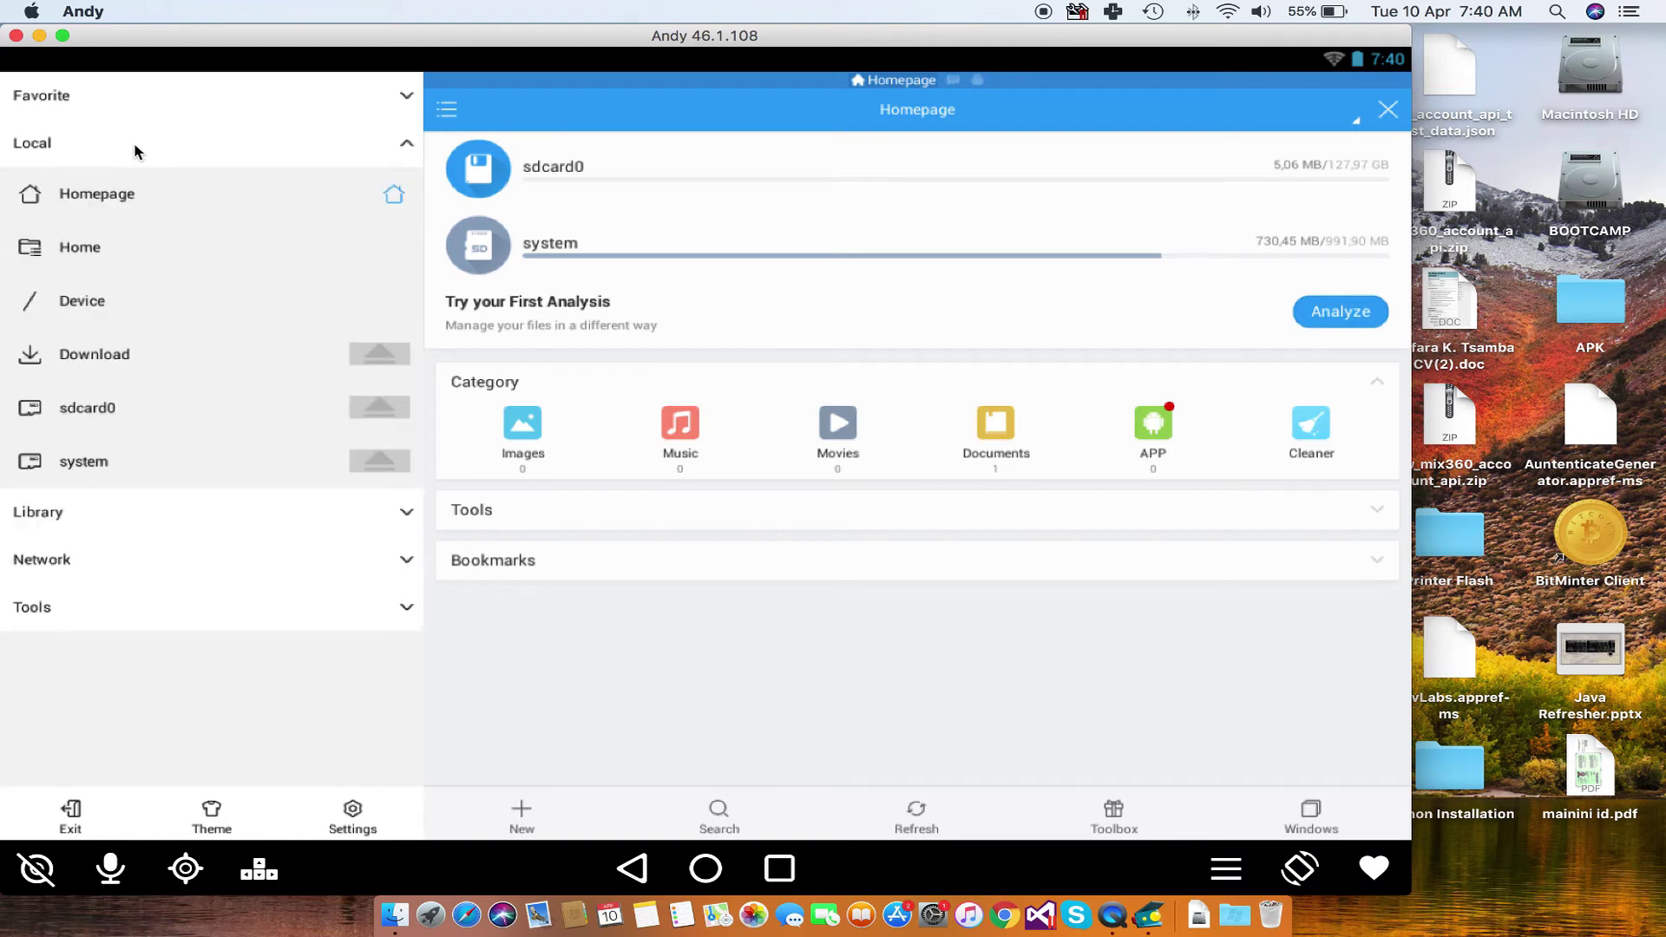
{"action": "left_click", "coordinate": [84, 300]}
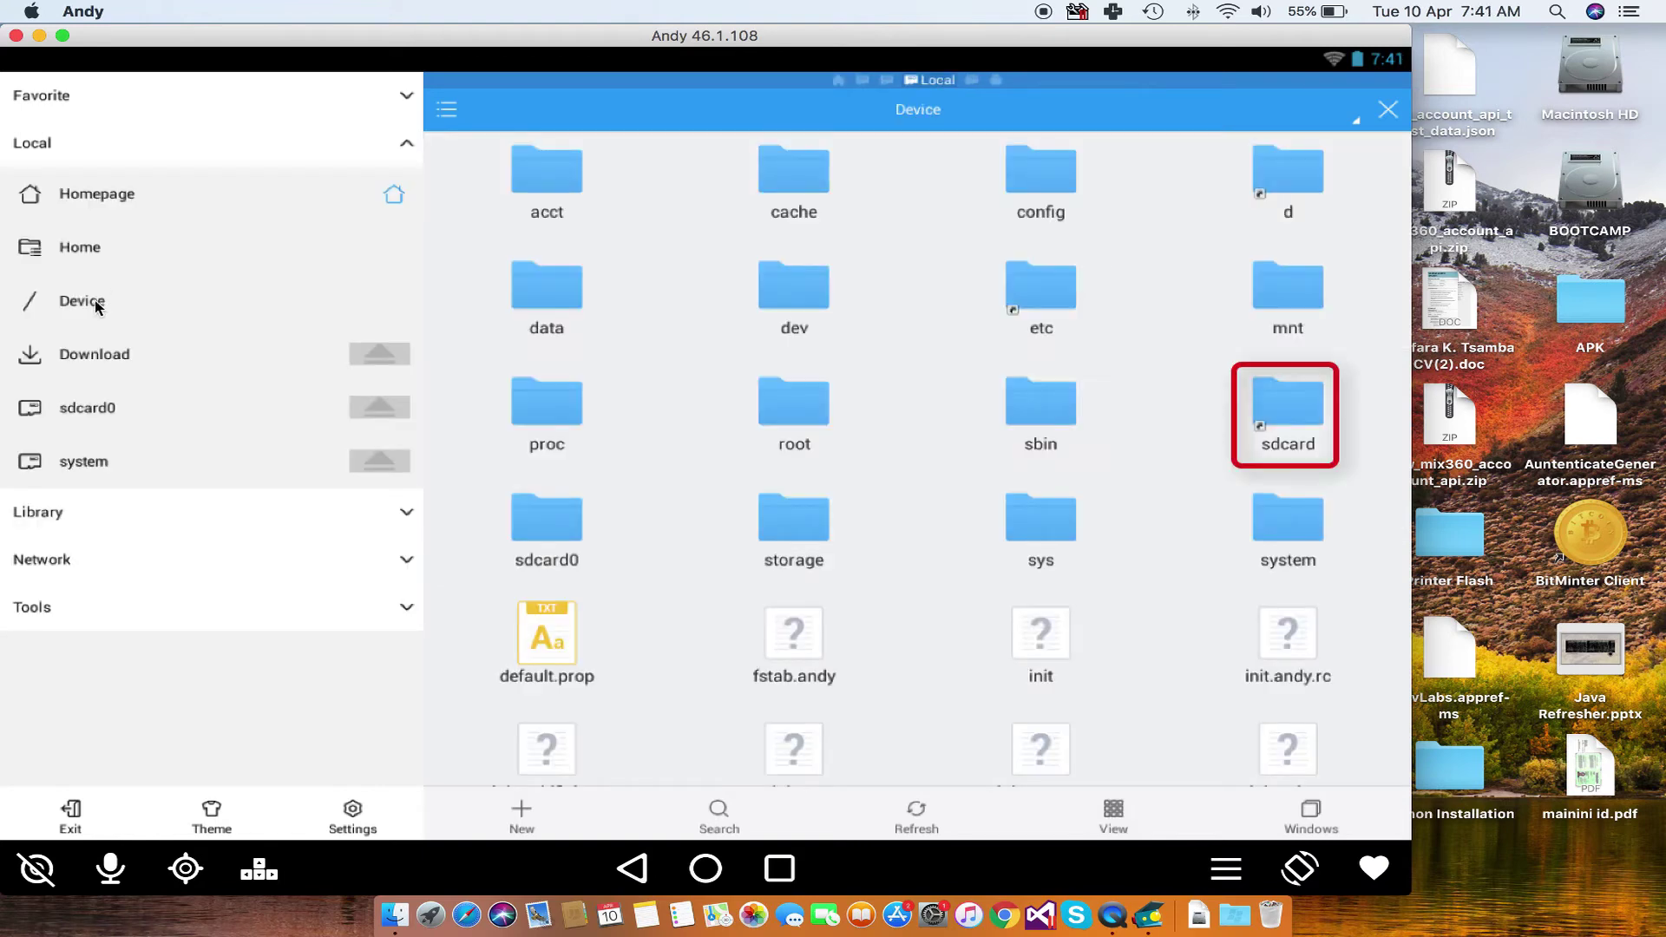
{"action": "left_click", "coordinate": [1311, 410]}
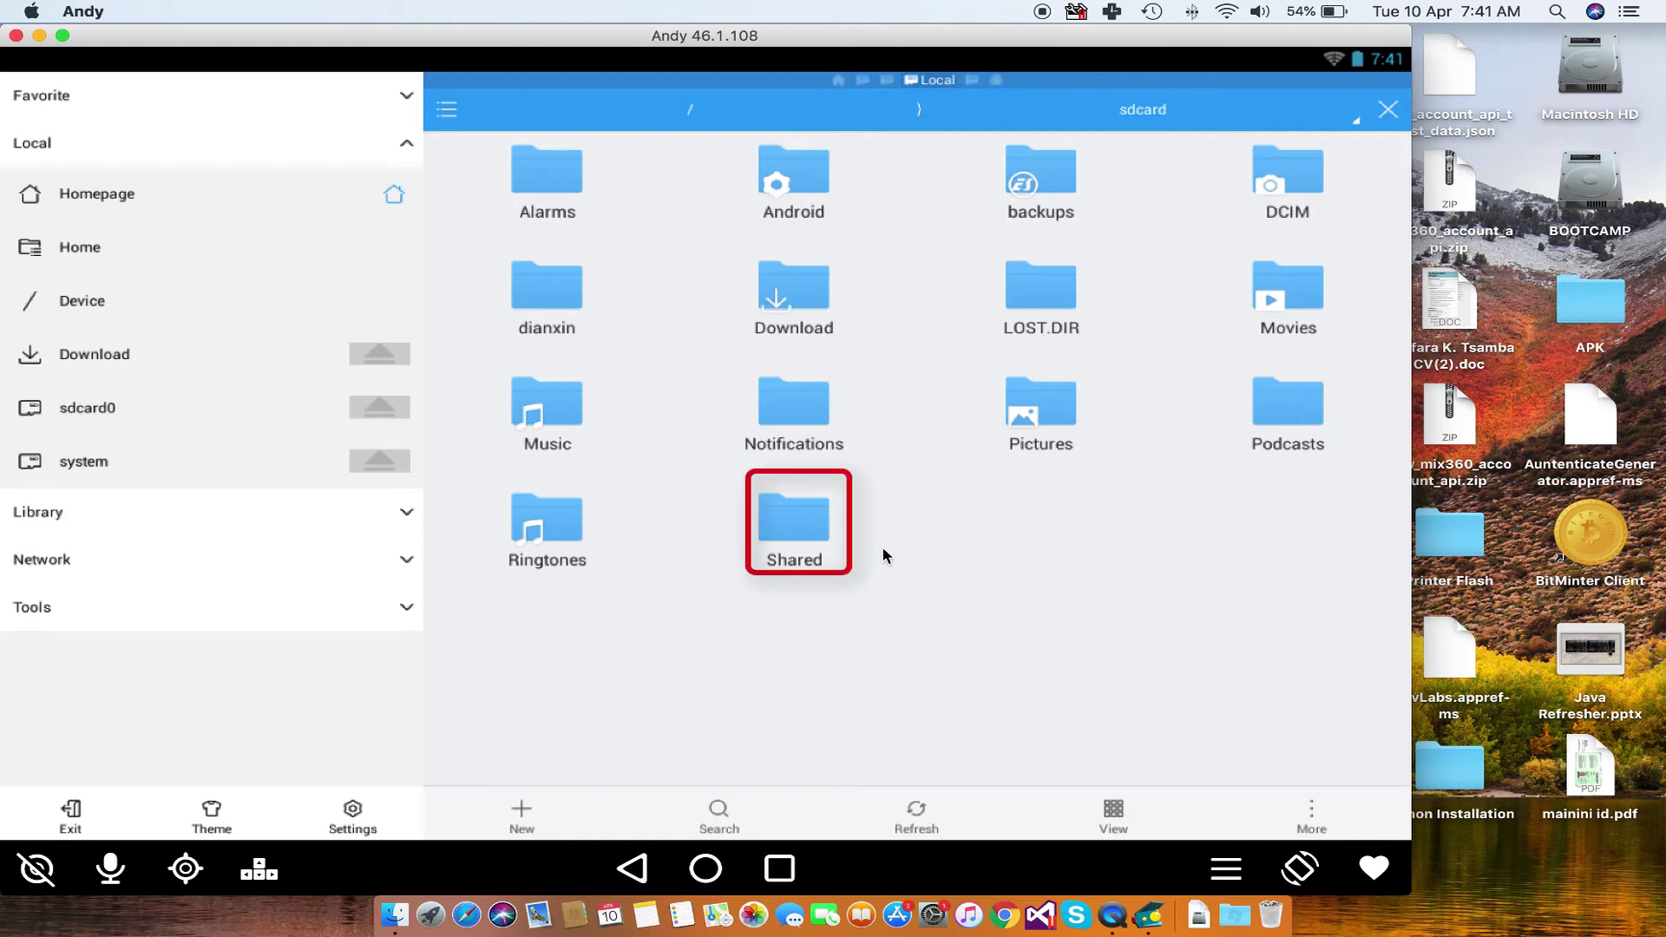
{"action": "left_click", "coordinate": [811, 539]}
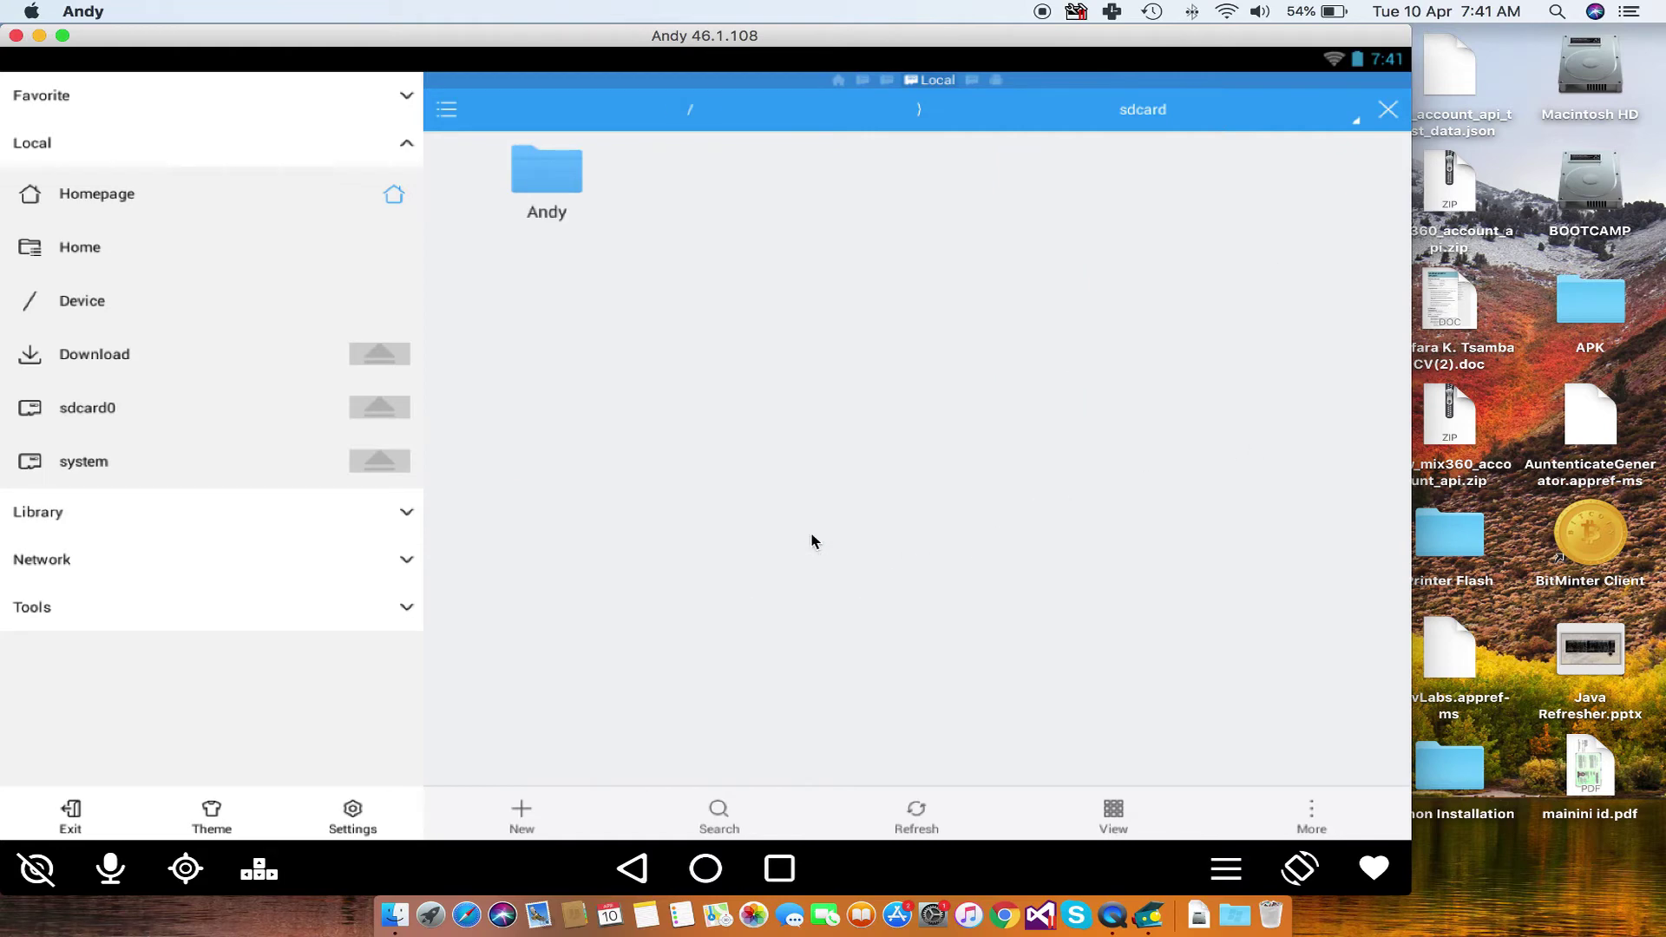
{"action": "left_click", "coordinate": [558, 187]}
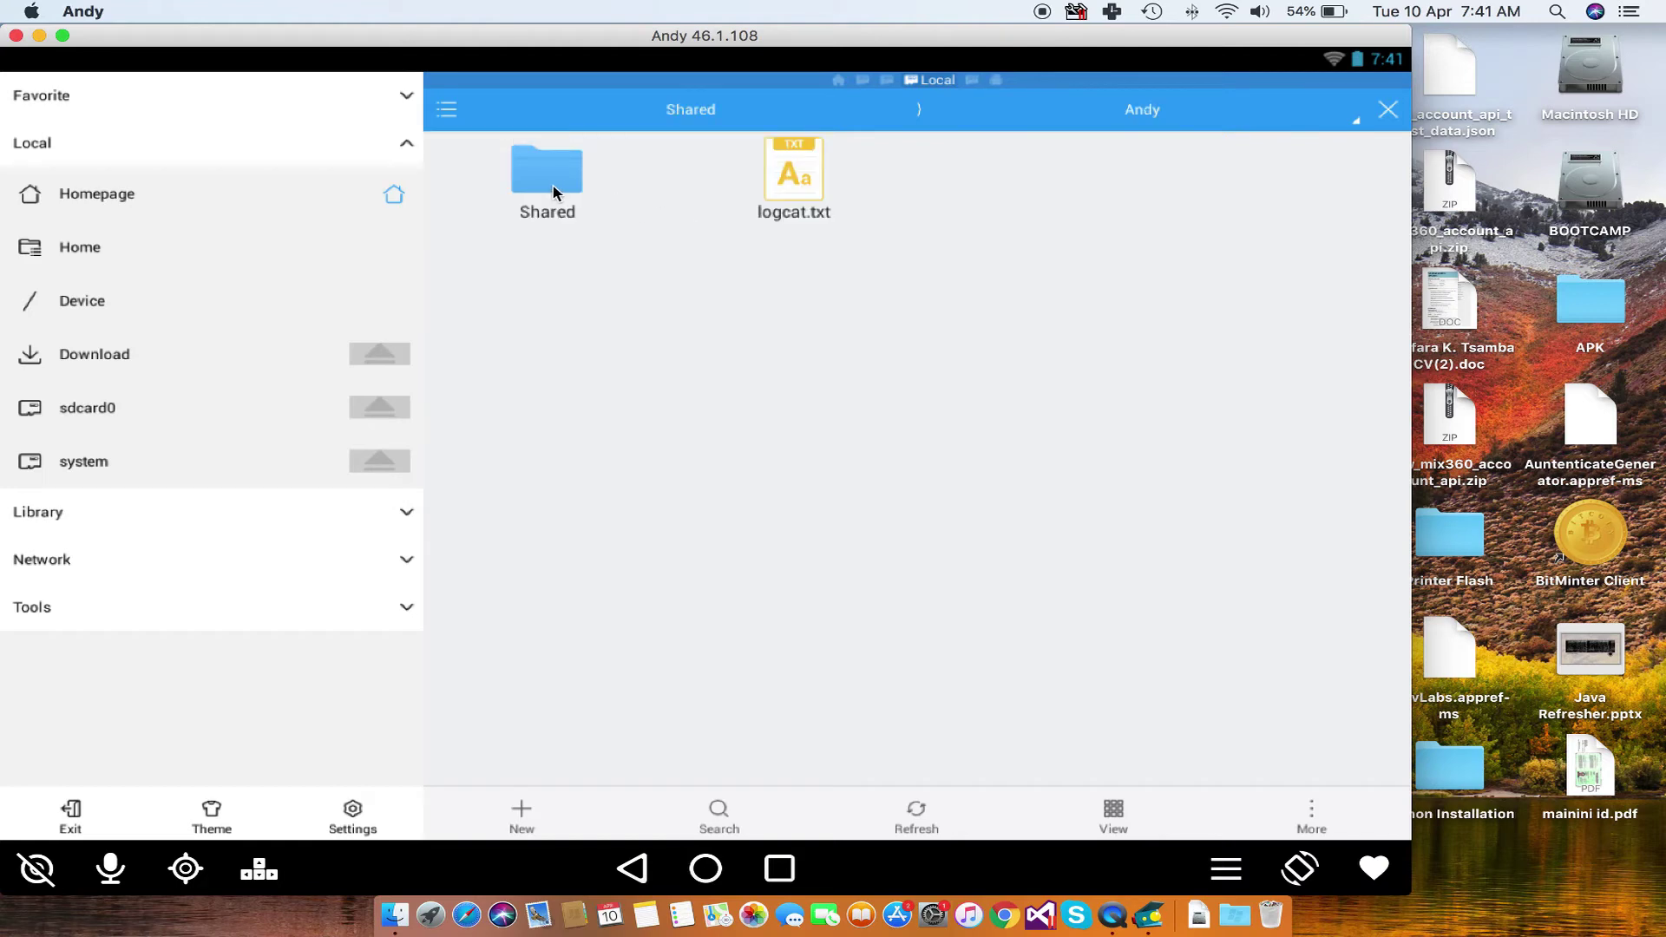
{"action": "left_click", "coordinate": [553, 191]}
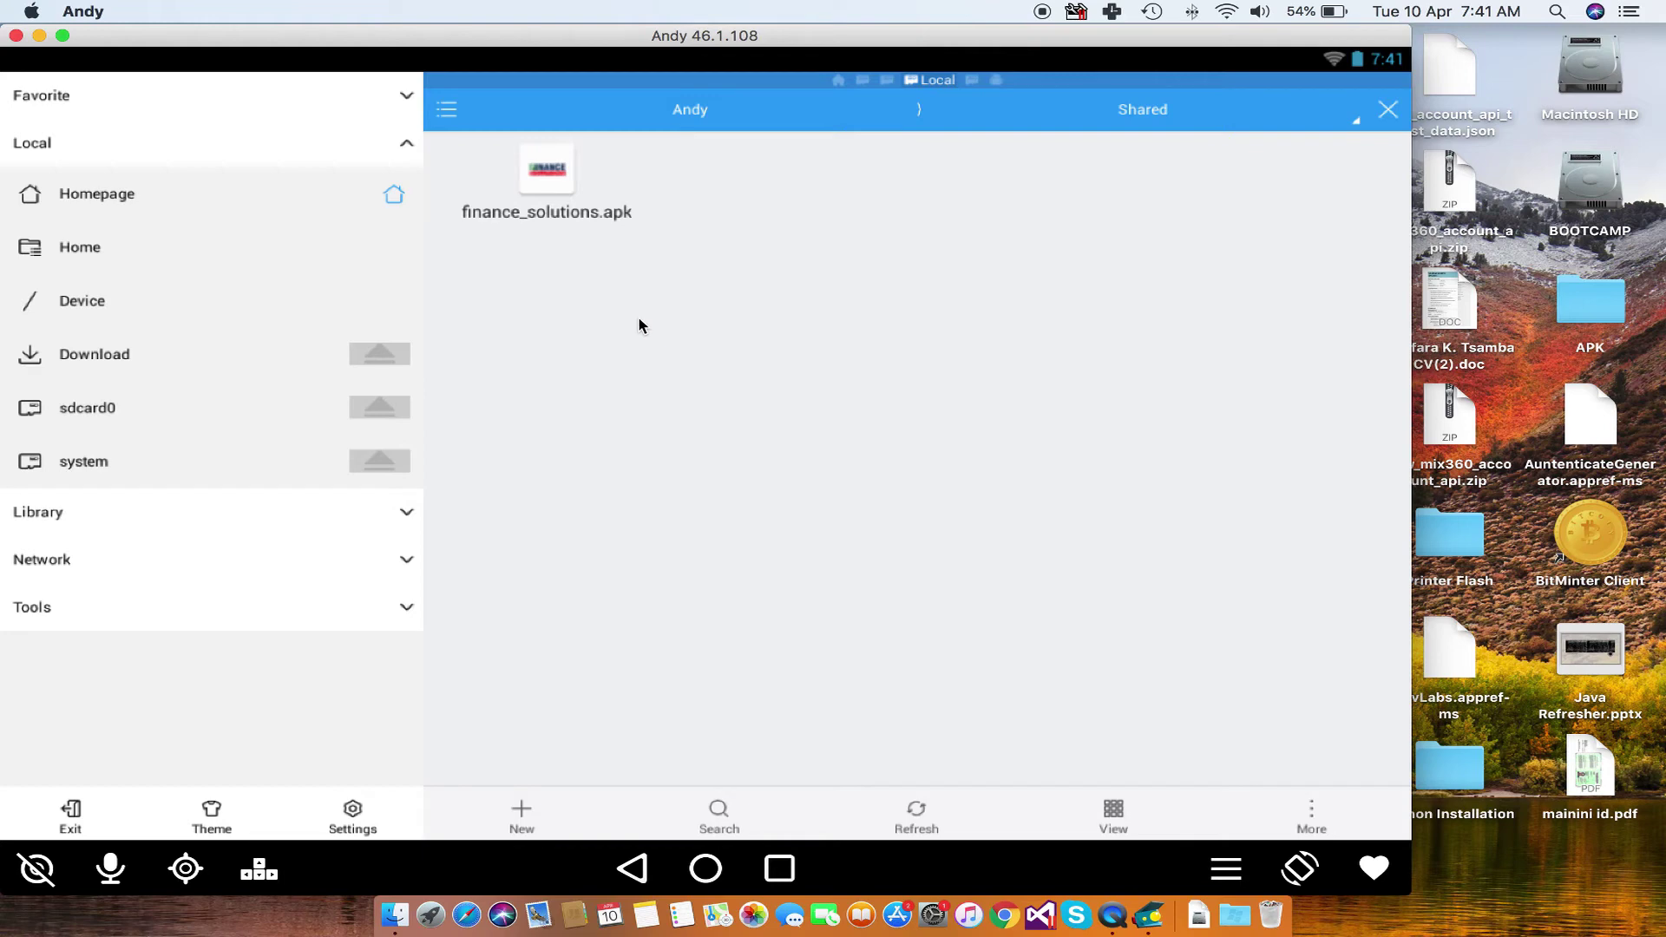
Step: Install finance_solutions.apk and confirm the Android installation prompt
{"action": "left_click", "coordinate": [547, 189]}
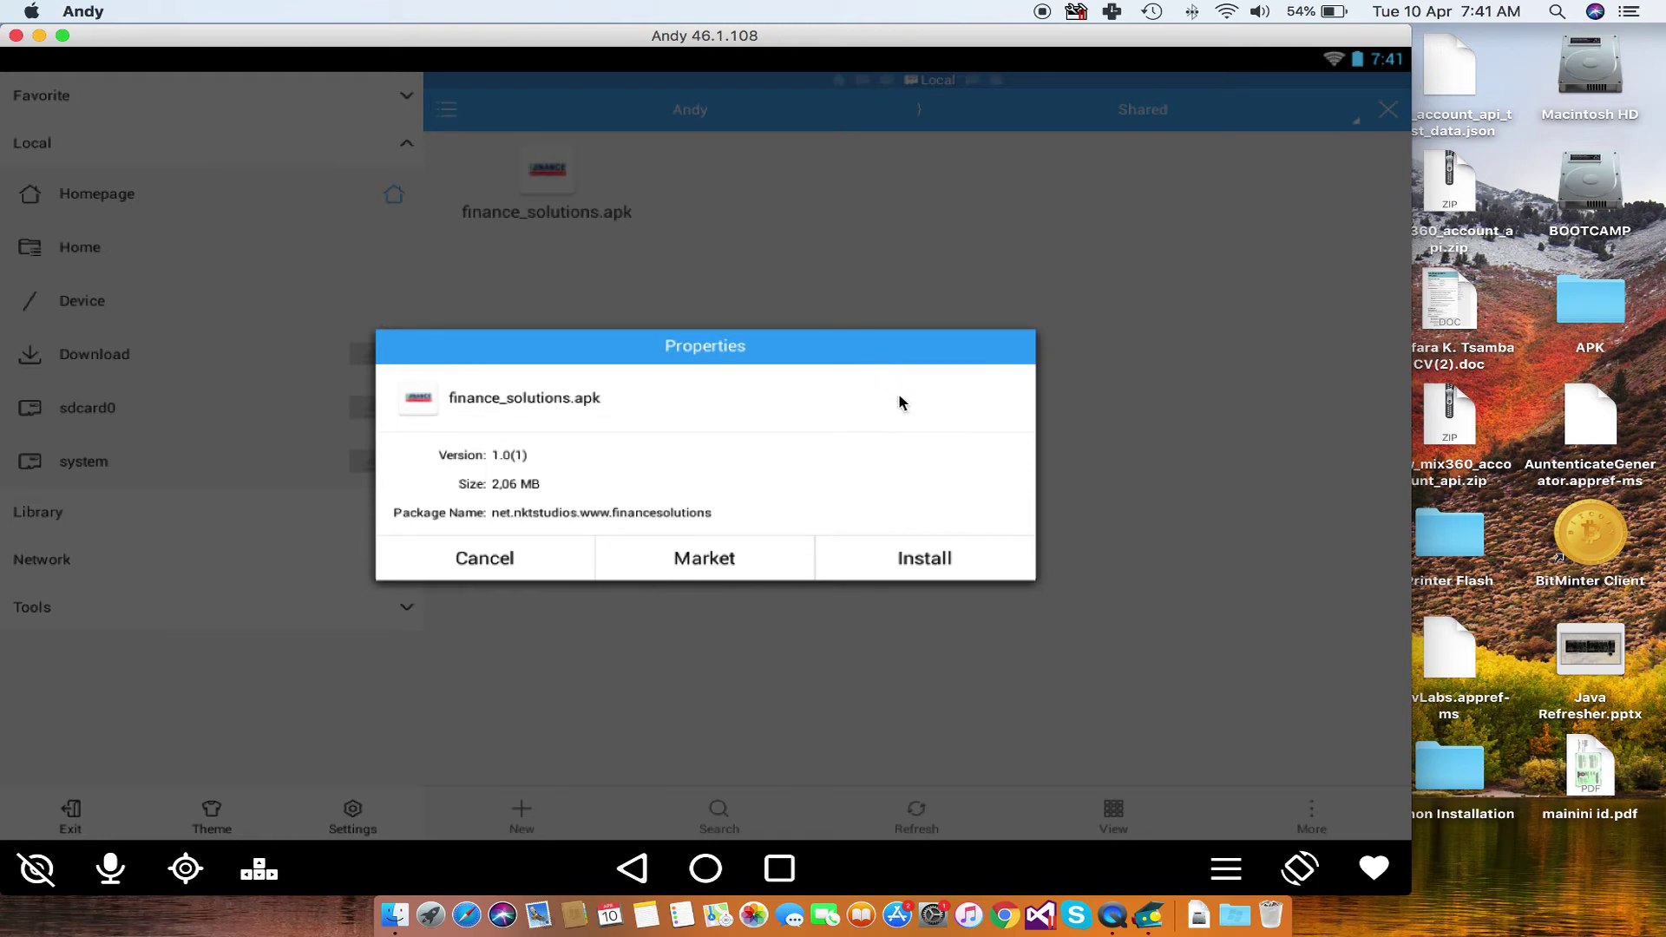
{"action": "left_click", "coordinate": [952, 557]}
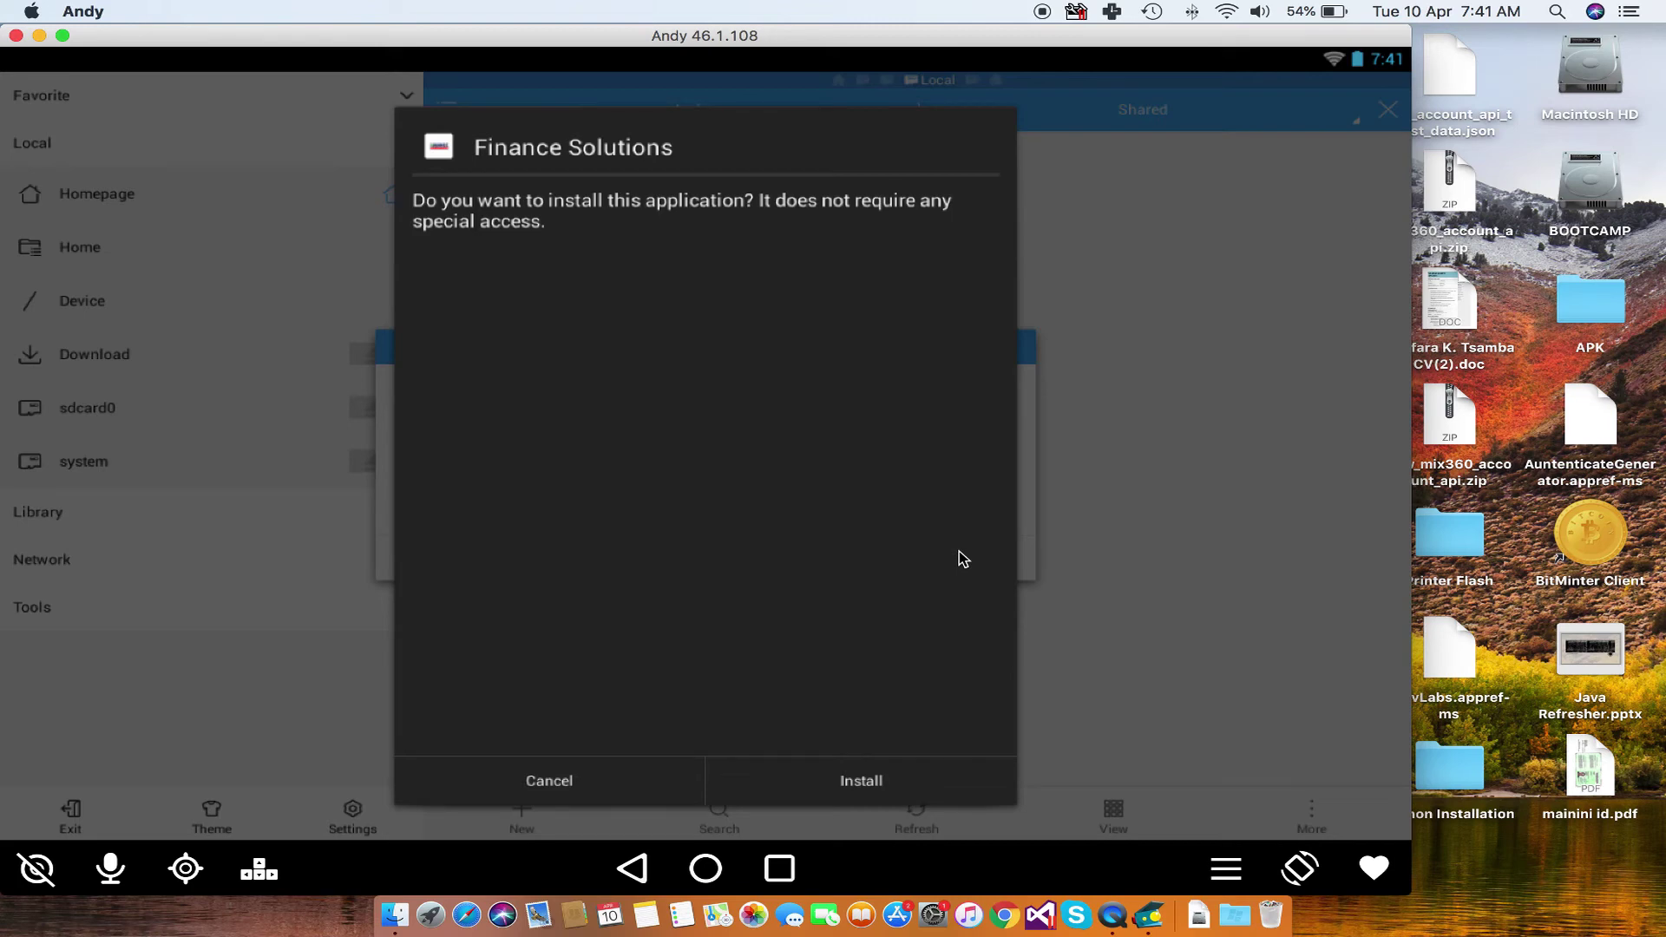
{"action": "left_click", "coordinate": [902, 784]}
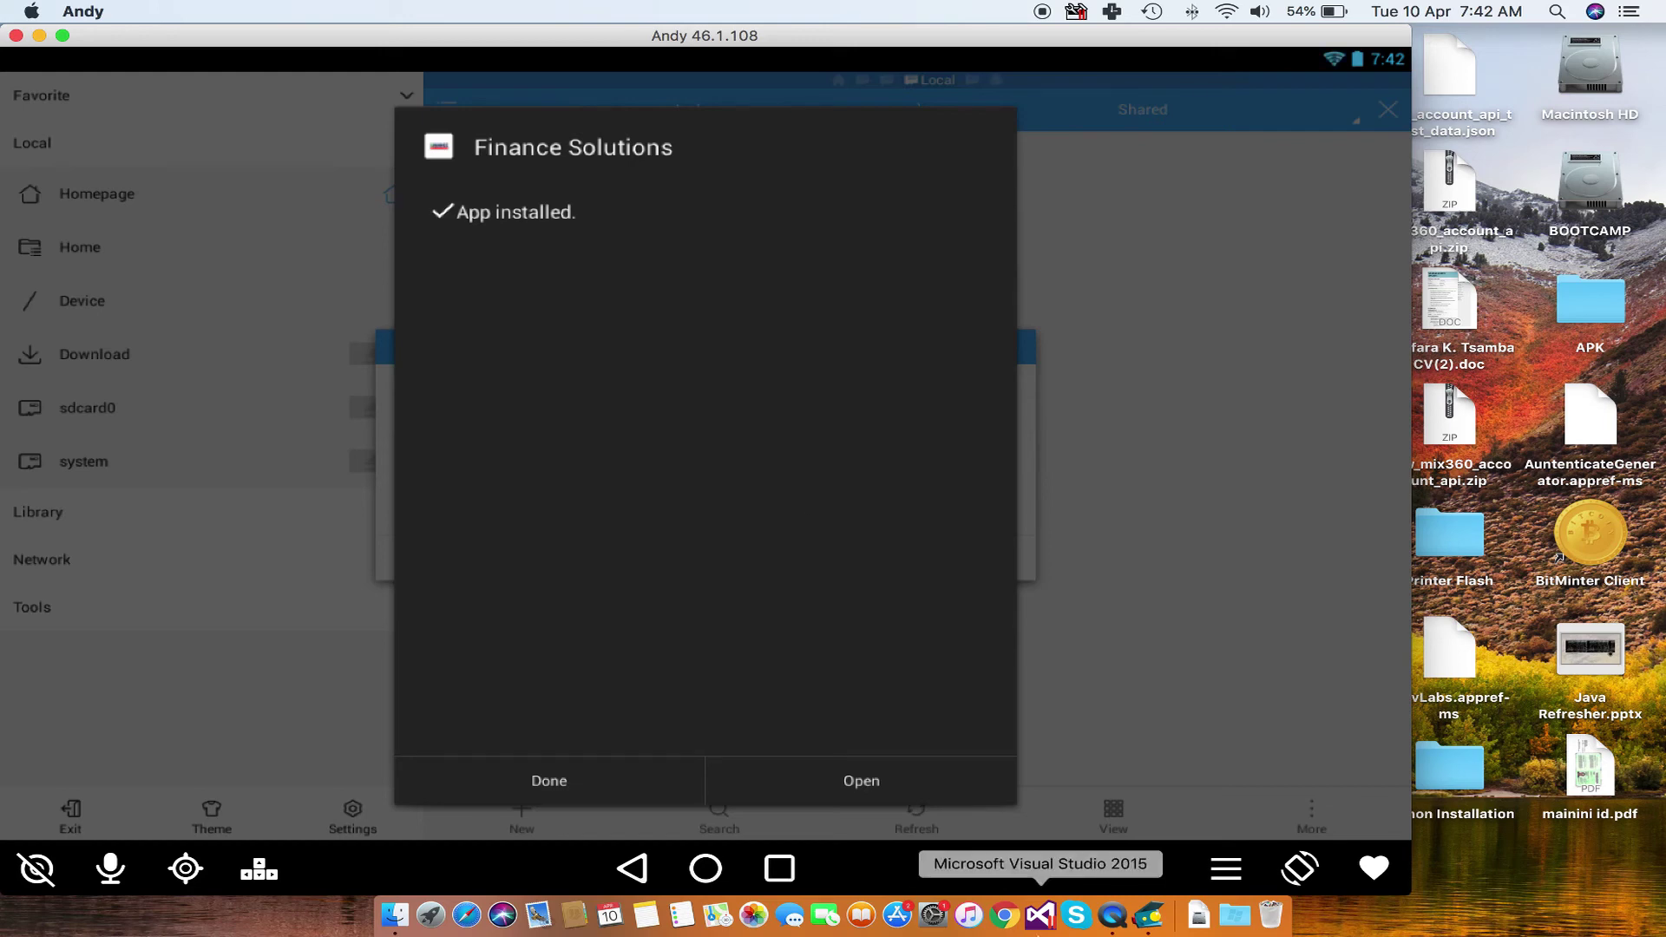
Step: Open Finance Solutions, load ABOUT US, and scroll to 'Who We Are'
{"action": "left_click", "coordinate": [882, 785]}
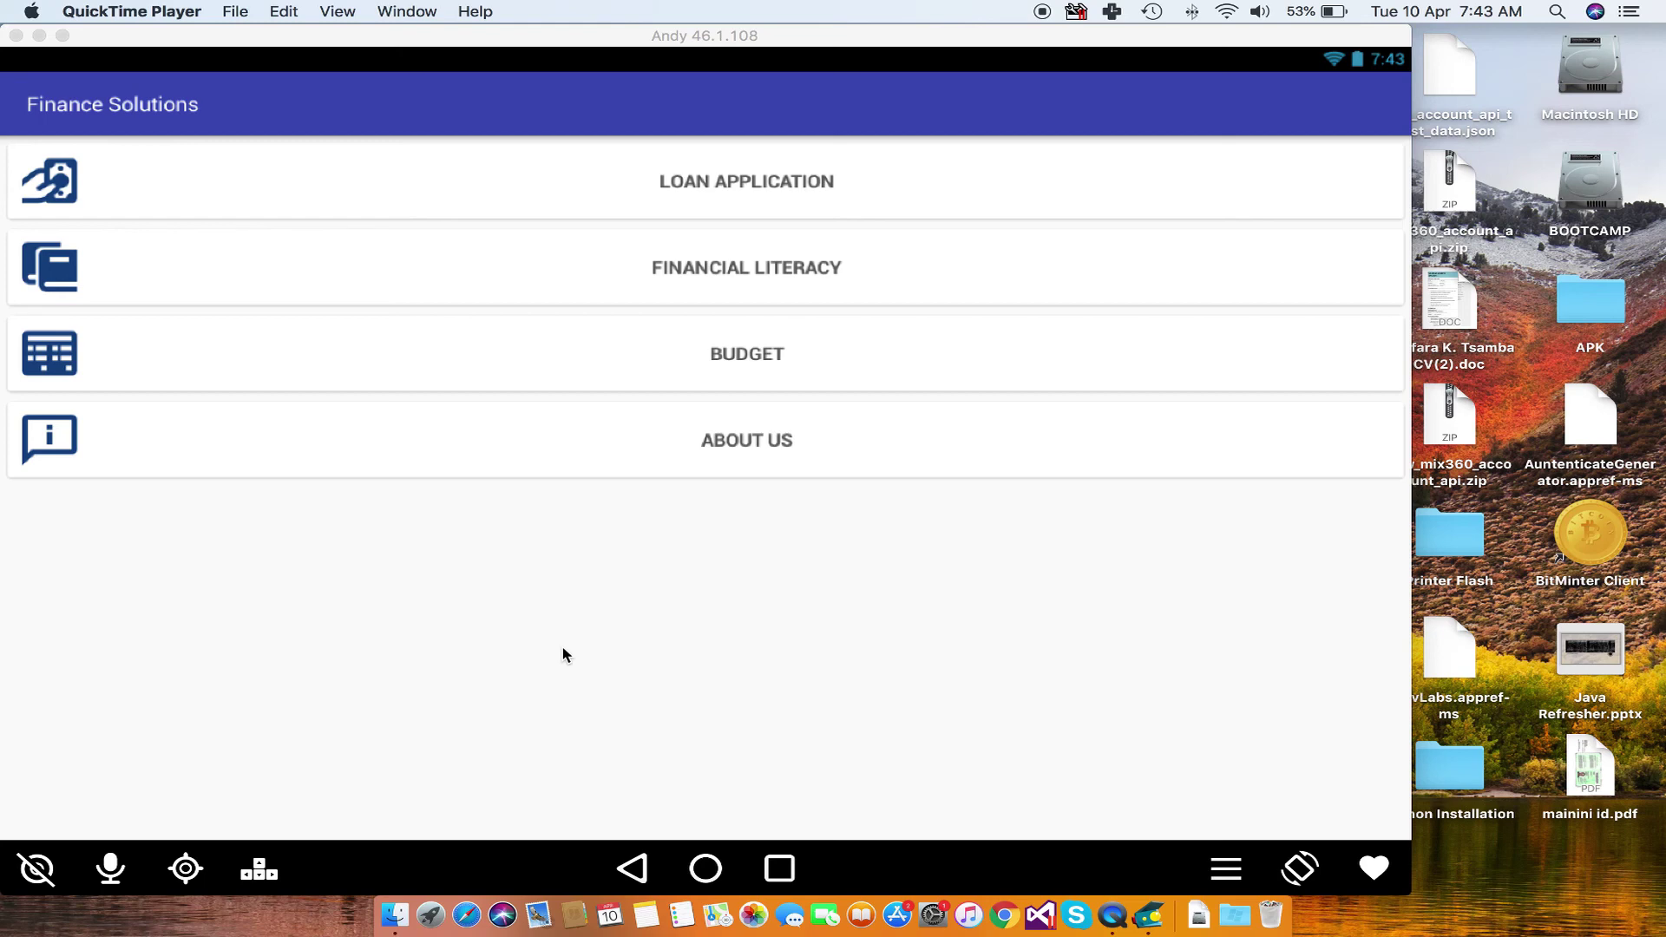
{"action": "left_click", "coordinate": [788, 437]}
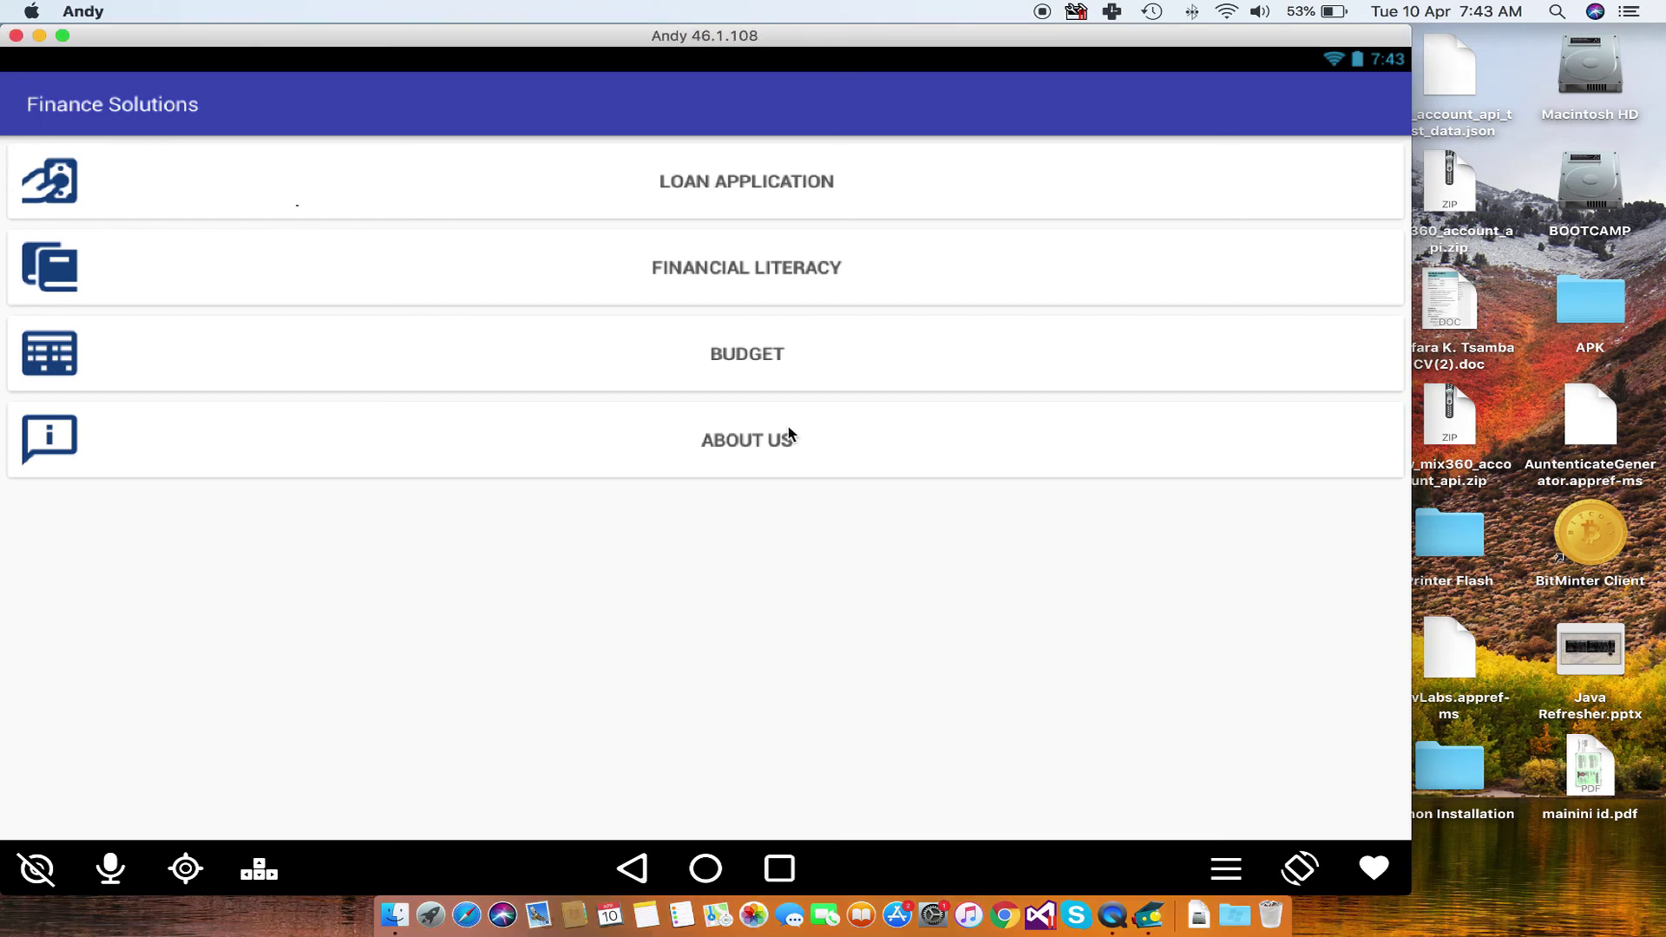
{"action": "left_click", "coordinate": [788, 437]}
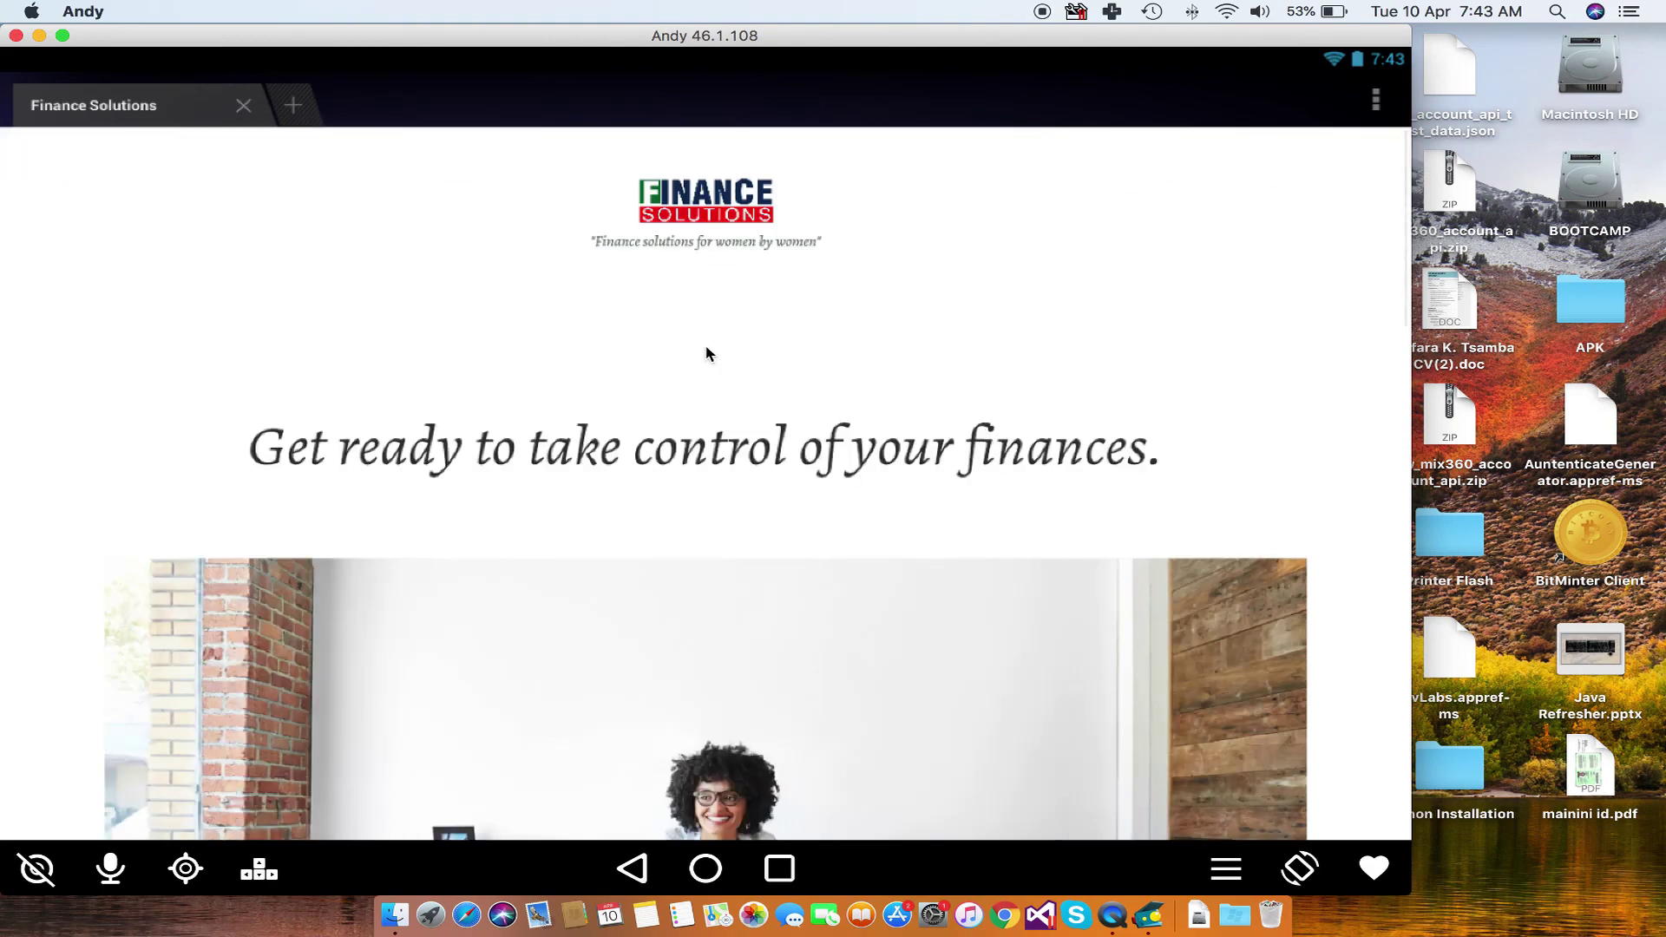
{"action": "scroll", "coordinate": [707, 353], "scroll_direction": "down", "scroll_amount": 5}
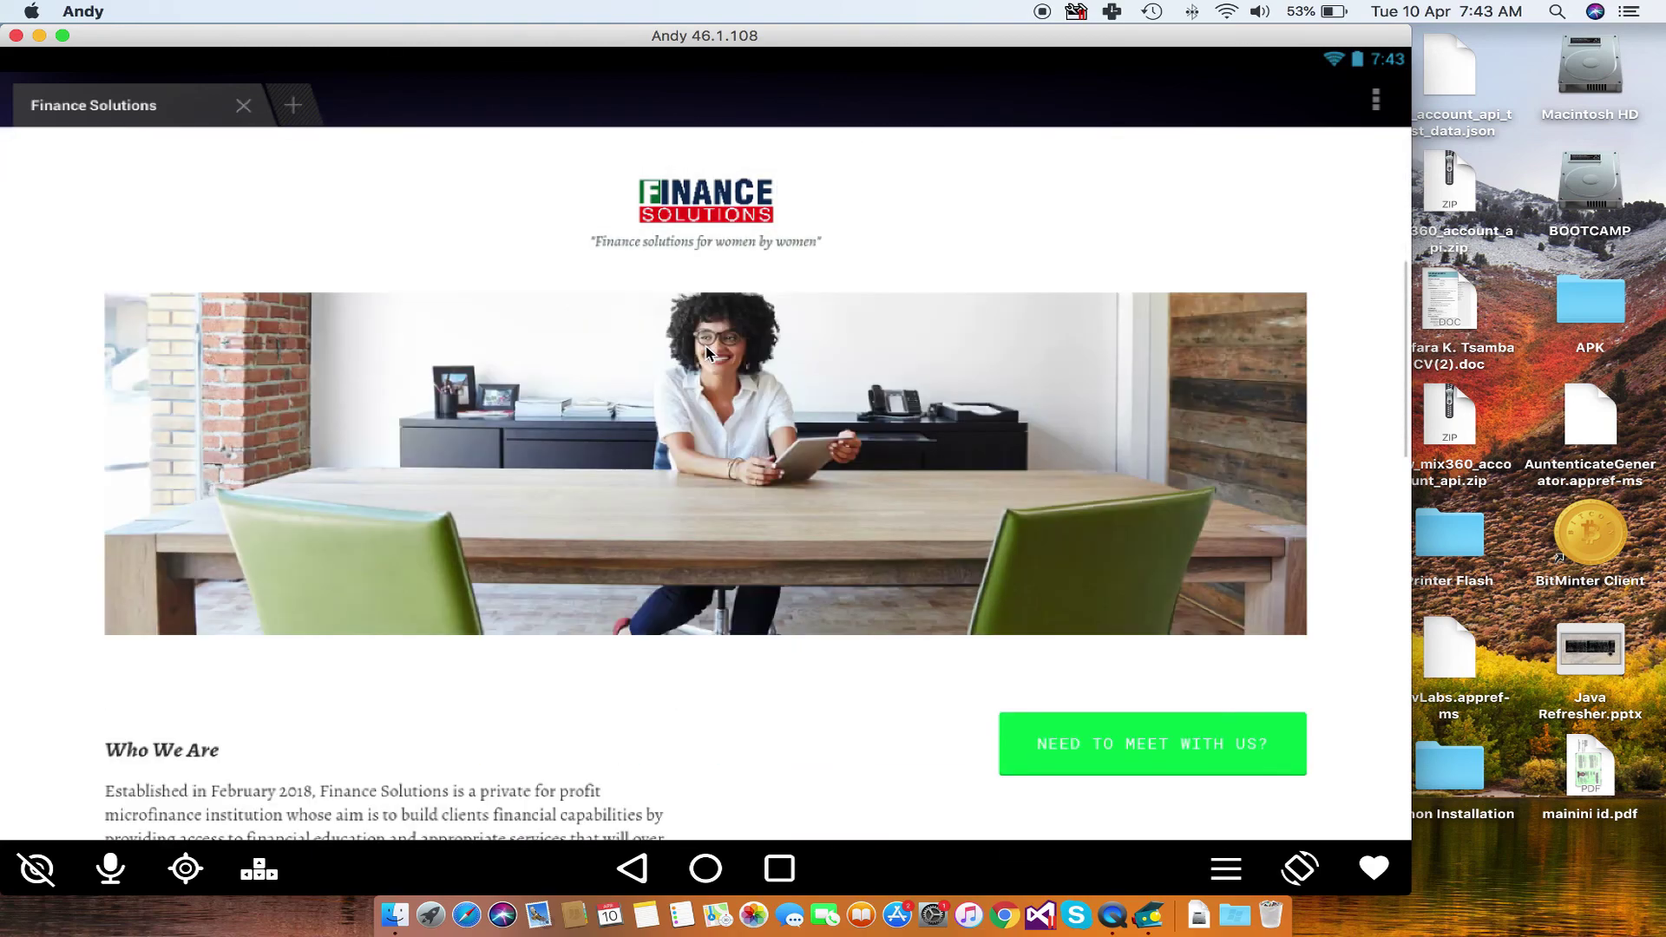